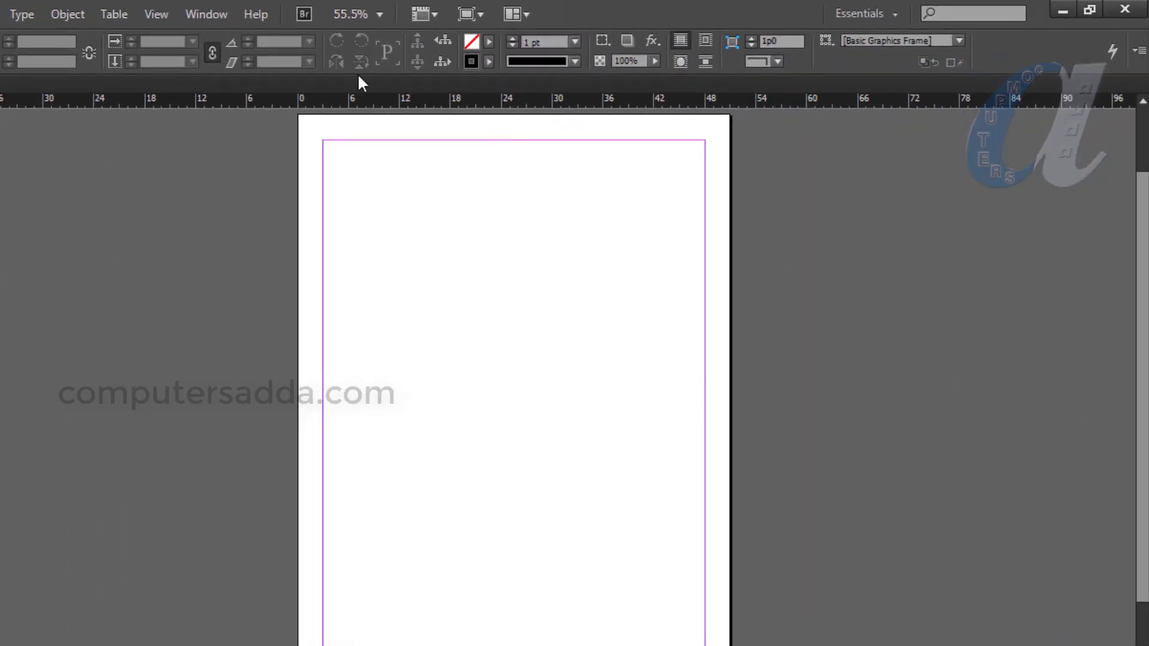
Step: Show the Color, Gradient and Swatches panels and arrange them beside the page
left_click(204, 14)
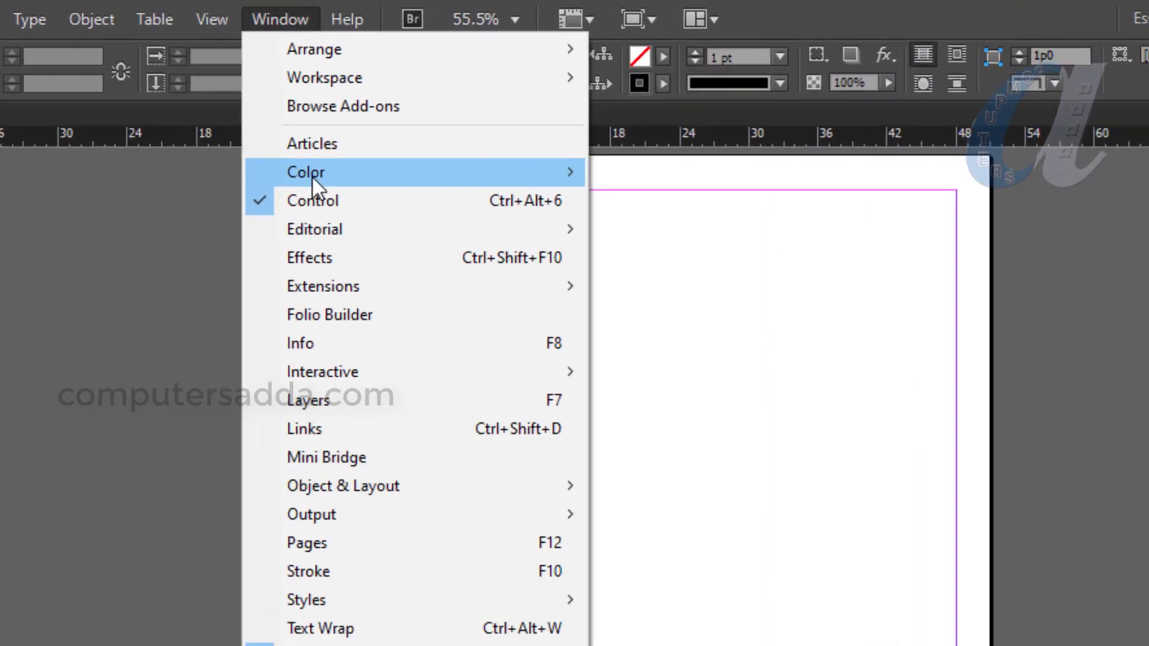
mouse_move(339, 127)
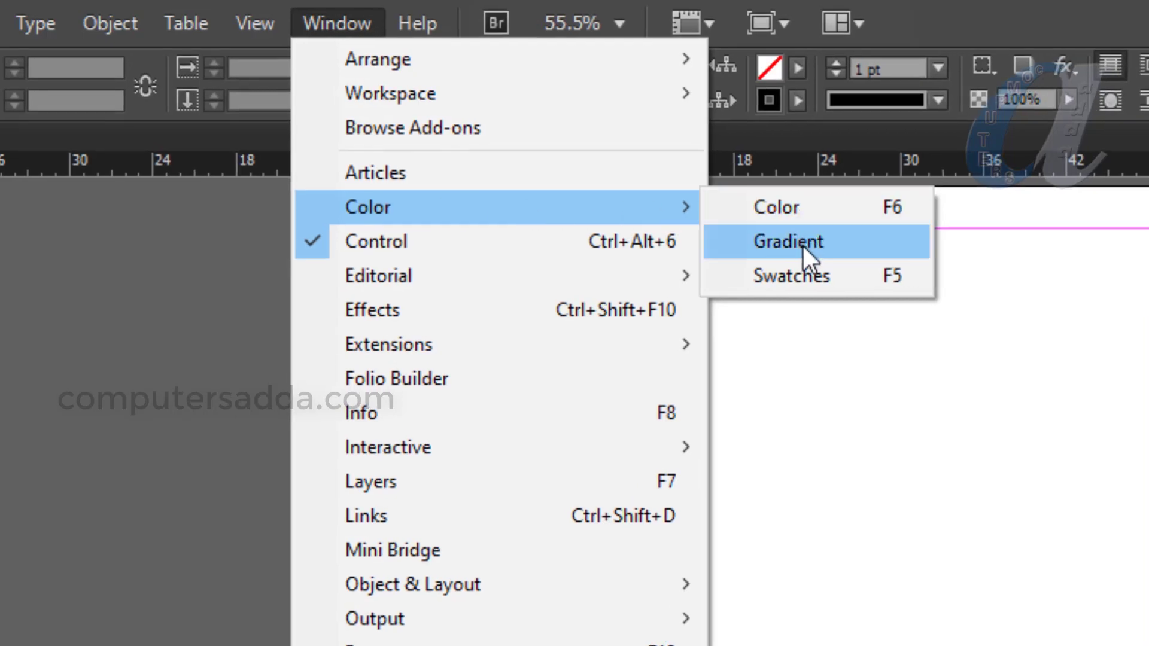
left_click(807, 207)
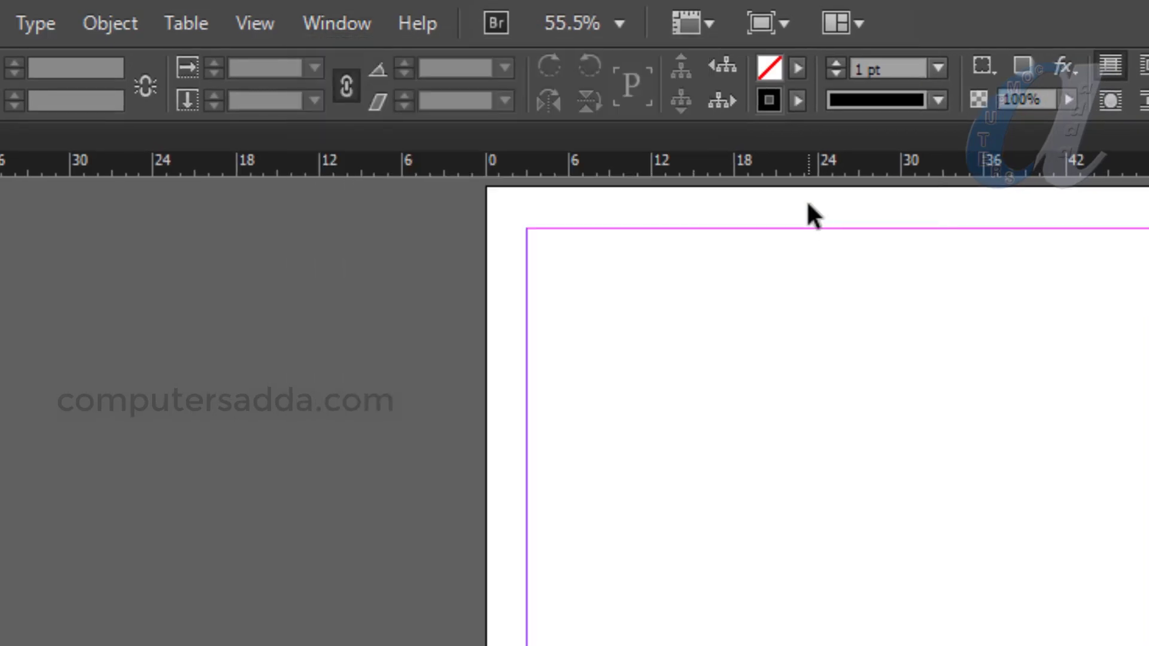
left_click(337, 22)
mouse_move(239, 127)
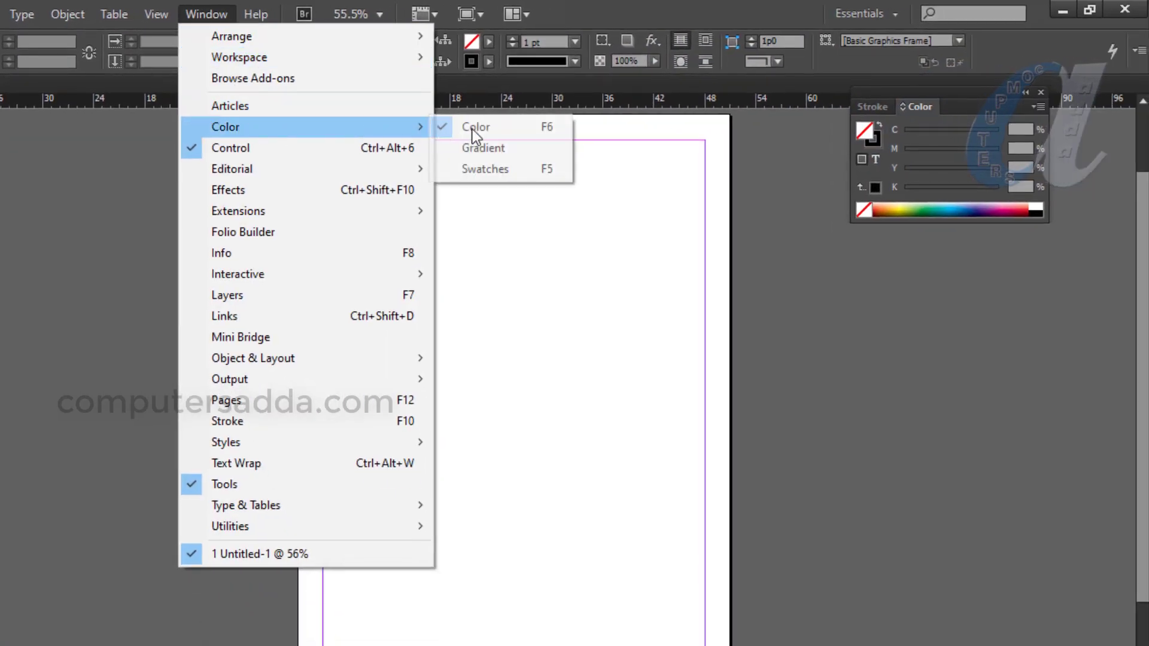
left_click(486, 146)
left_click(210, 12)
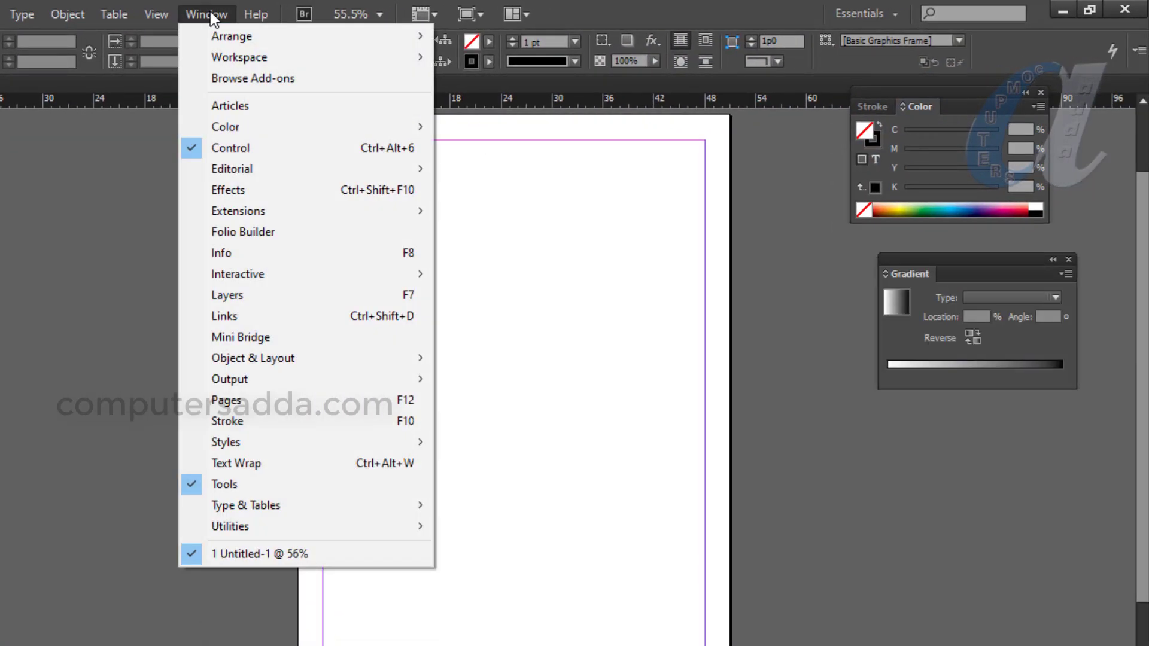
mouse_move(274, 127)
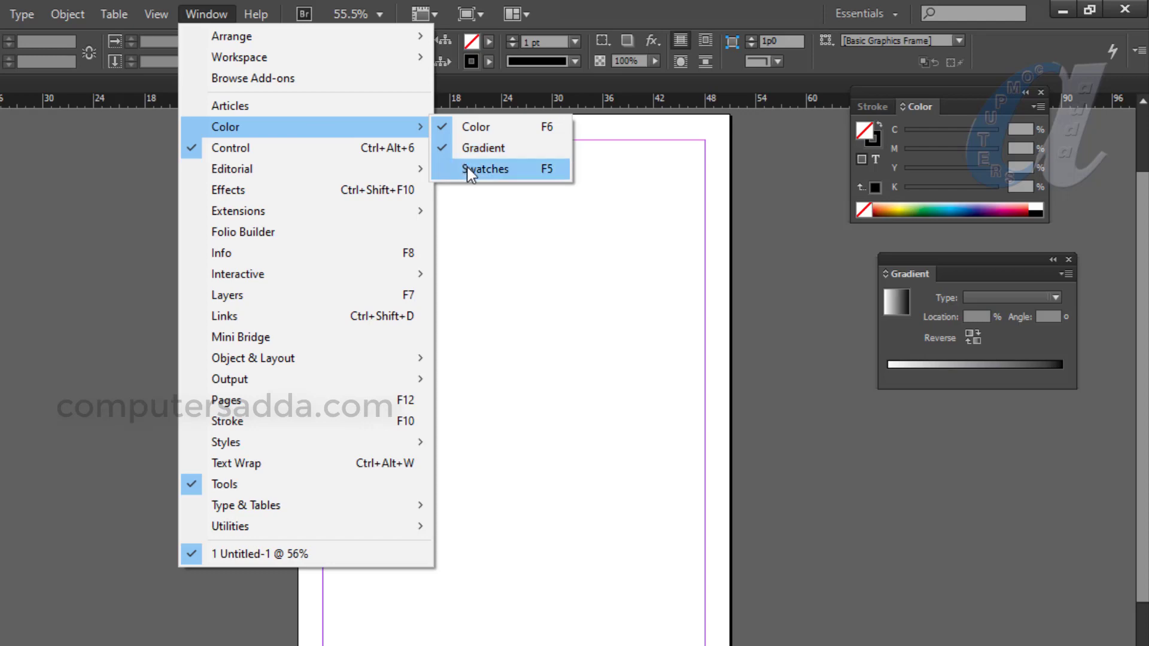
left_click(468, 170)
left_click_drag(948, 402, 765, 373)
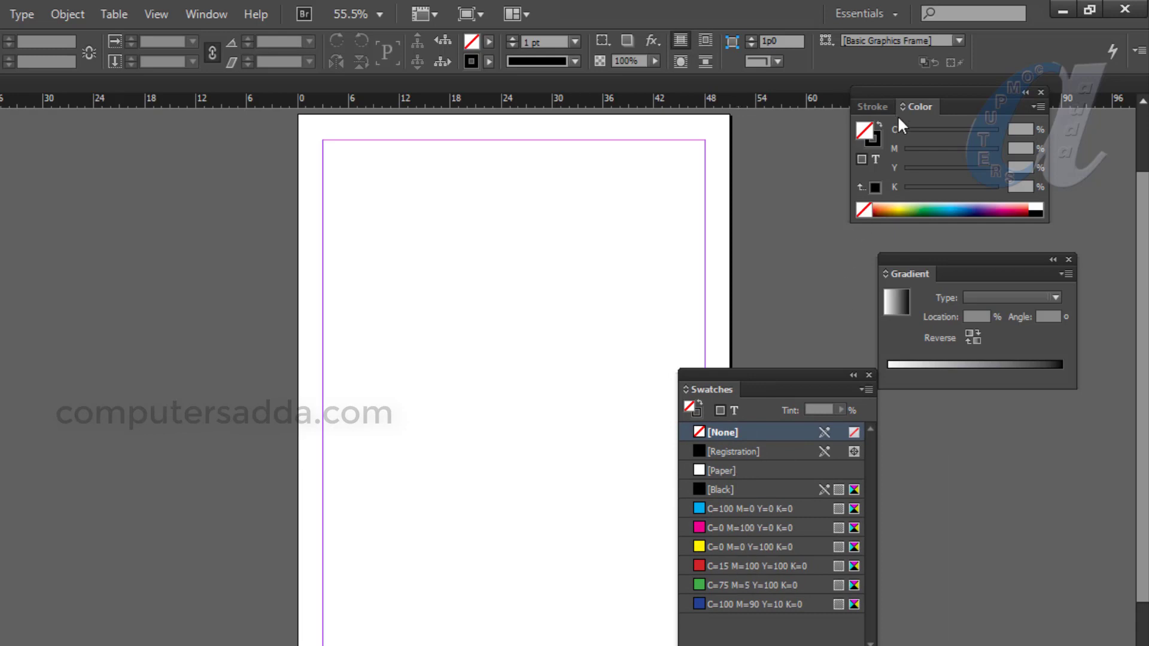
left_click_drag(977, 264, 1003, 258)
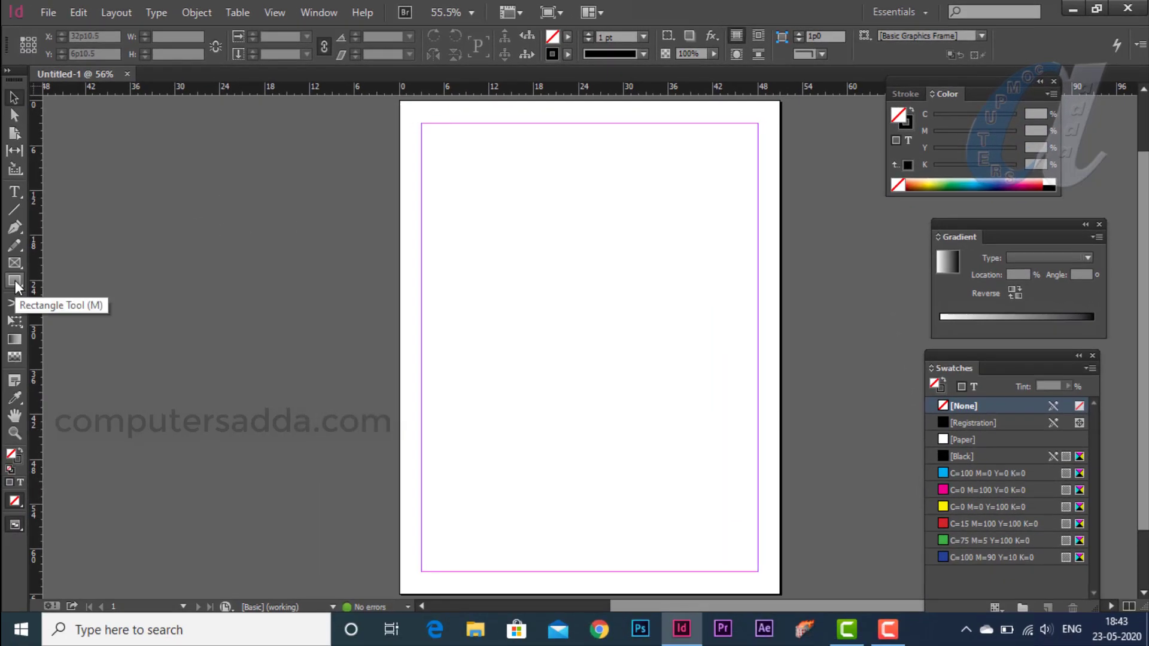
Step: Draw a rectangle about 30p wide and 22p high in the page's upper half and fill it with C=0 M=0 Y=100 K=0
left_click(16, 286)
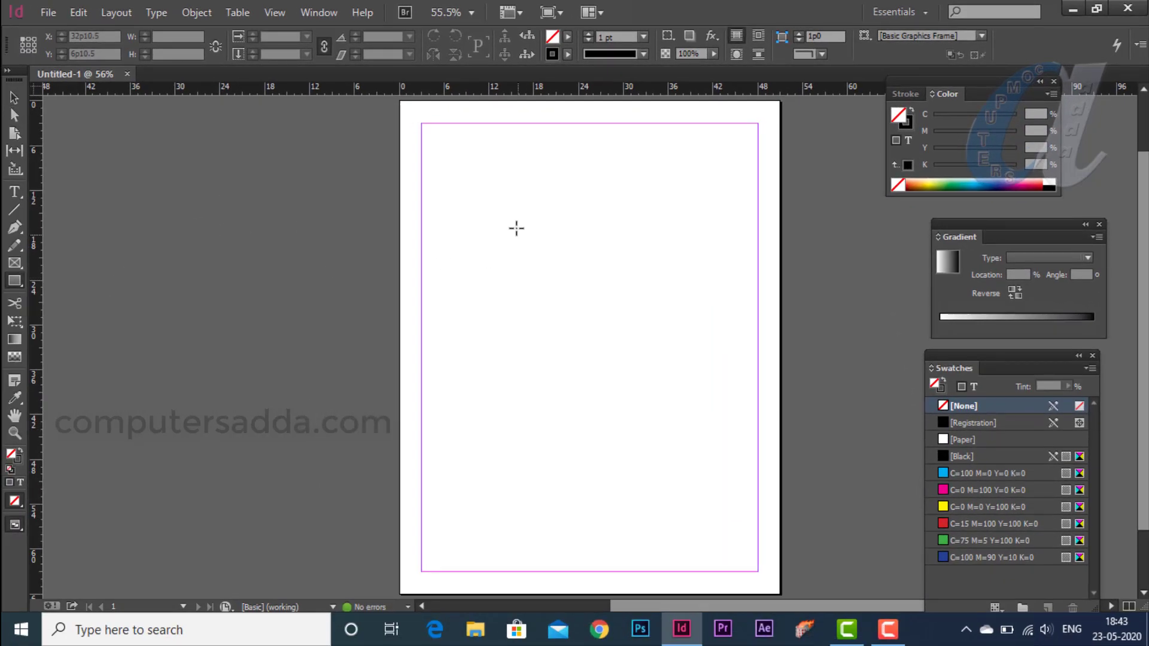
left_click_drag(459, 197, 684, 360)
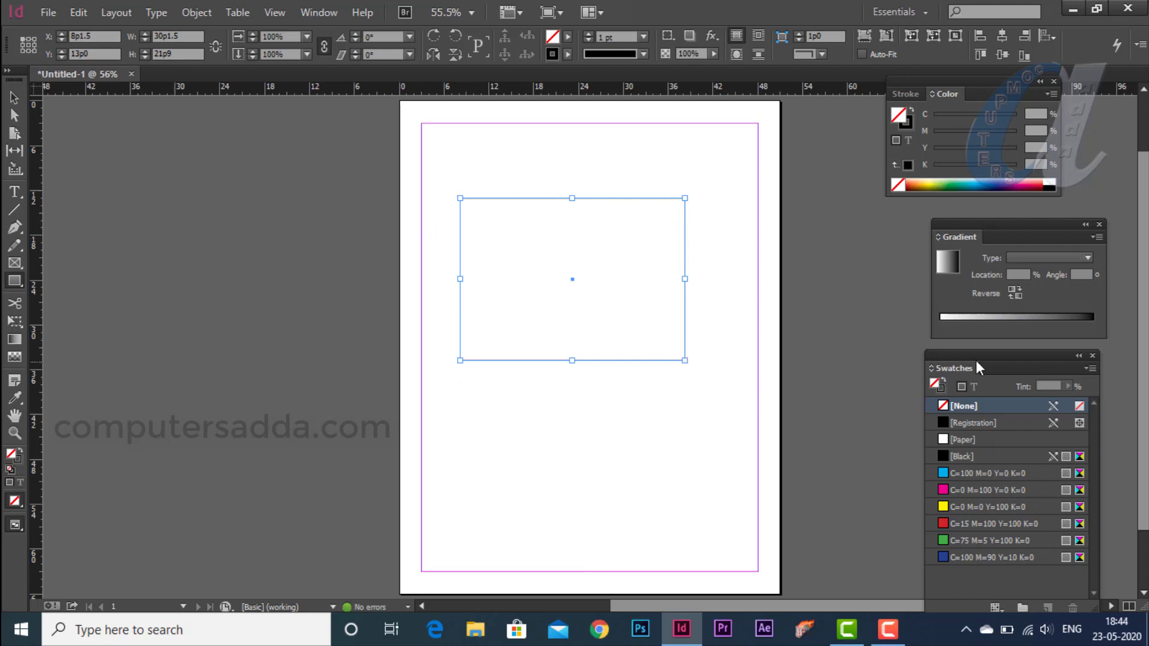
left_click(980, 471)
left_click(974, 489)
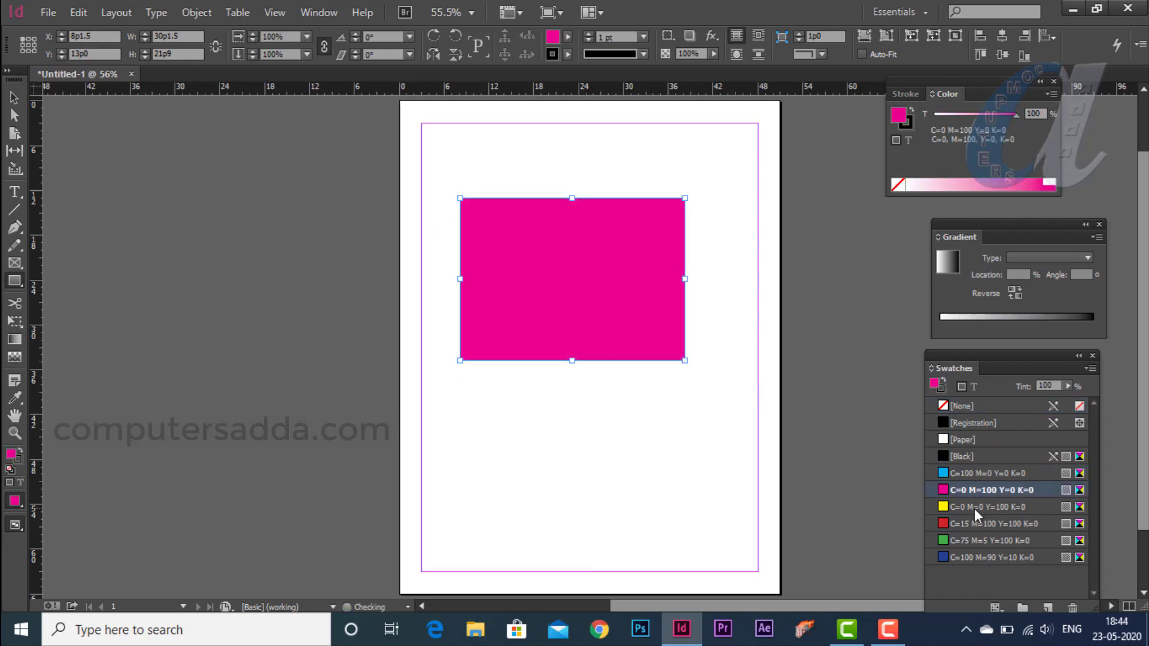
left_click(974, 507)
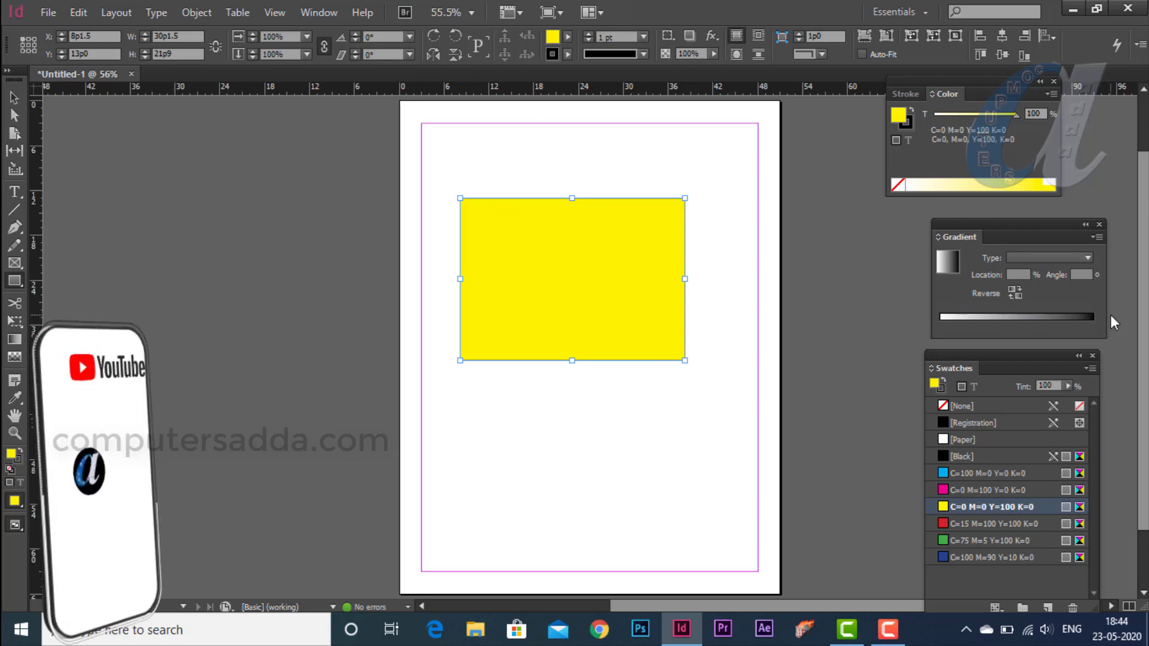
Step: Apply a linear white-to-black gradient to the rectangle, redrawing its direction and length several times and finishing at an angle of about 13.4°
left_click(14, 340)
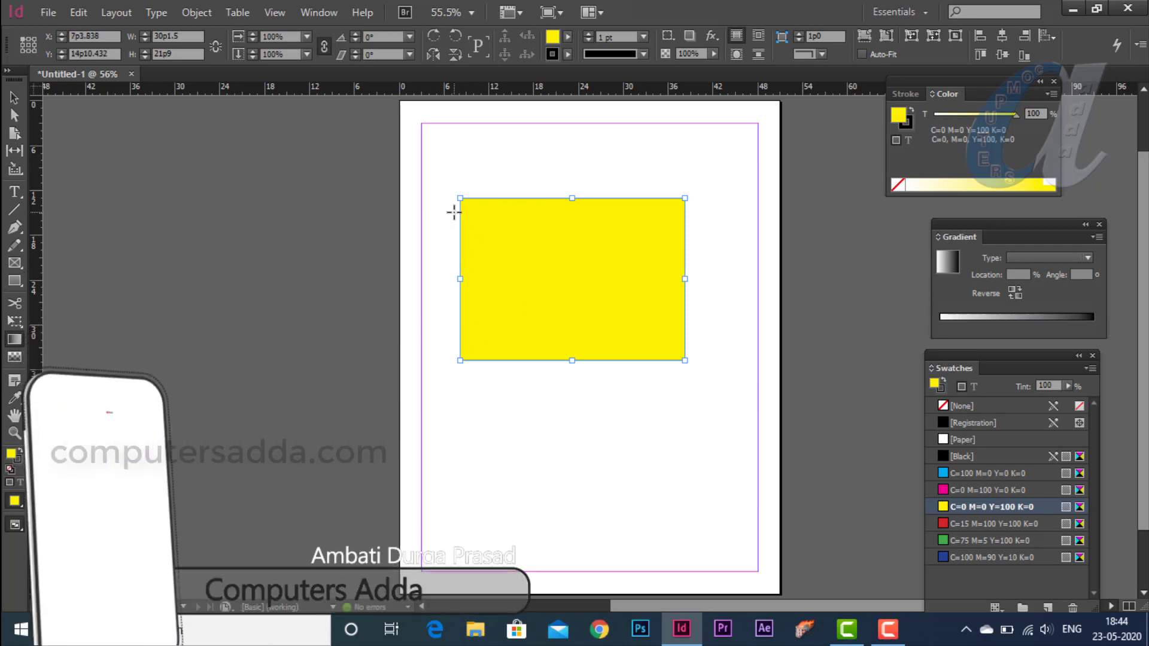
left_click_drag(454, 212, 715, 347)
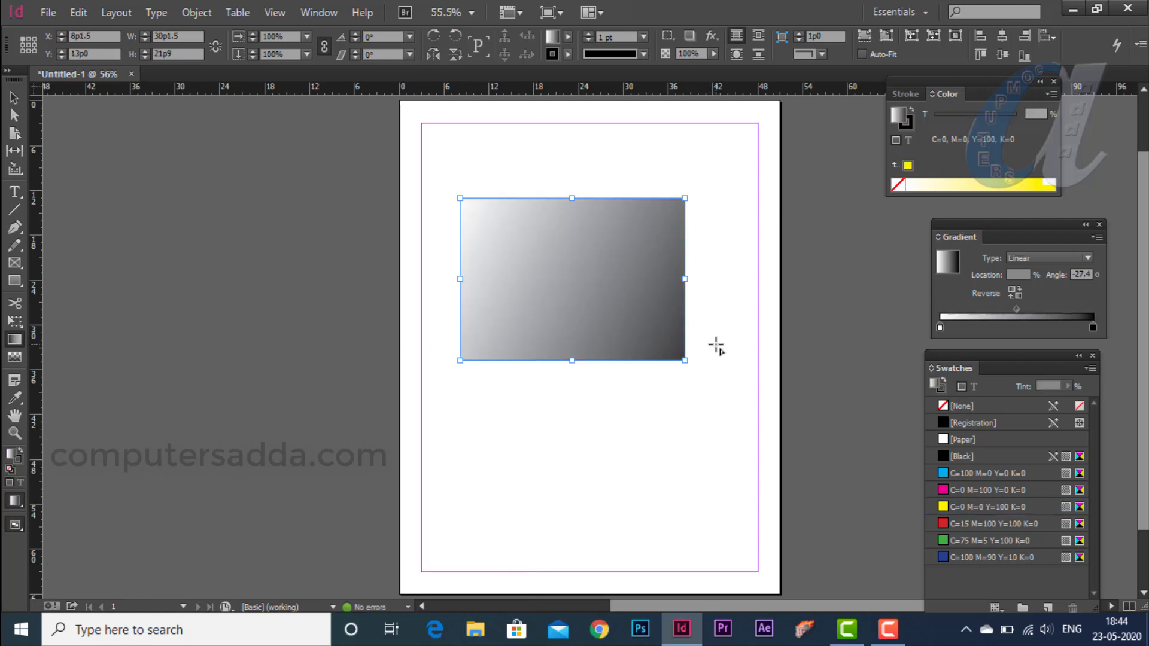
left_click_drag(445, 213, 721, 351)
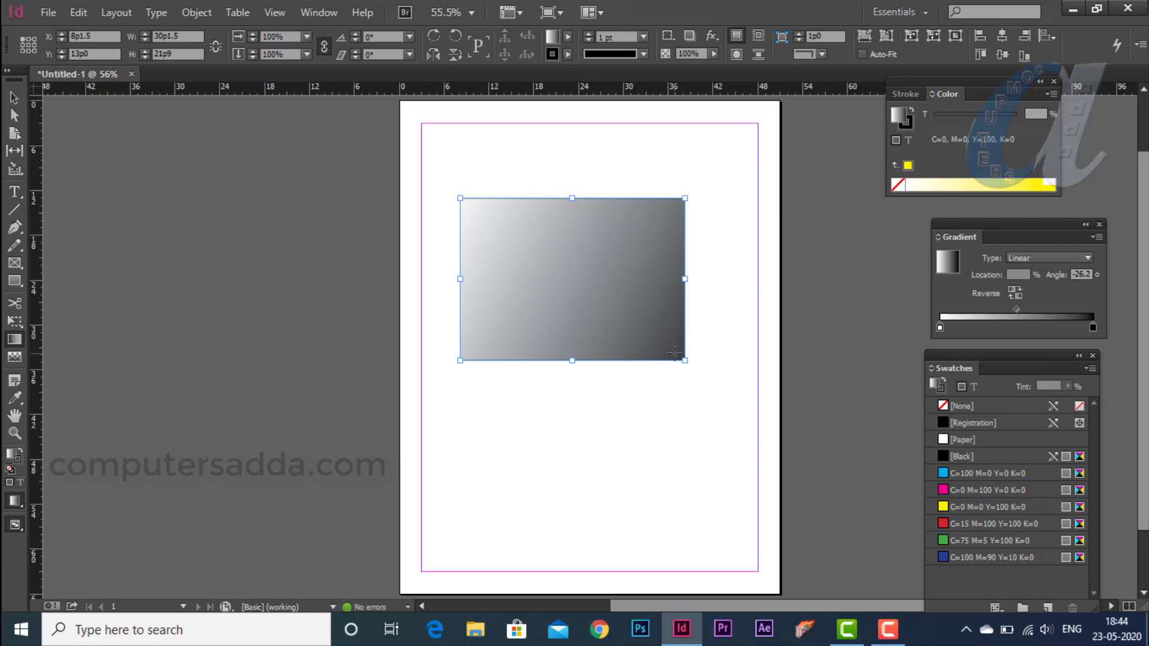
left_click_drag(521, 258, 614, 306)
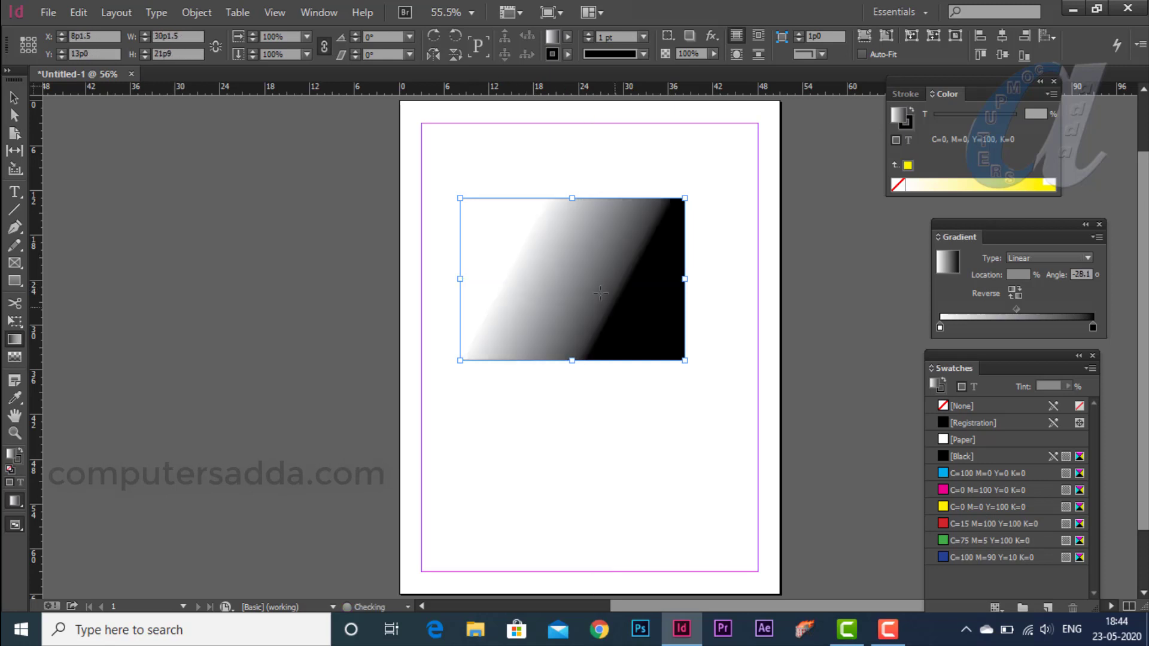
left_click_drag(465, 211, 676, 350)
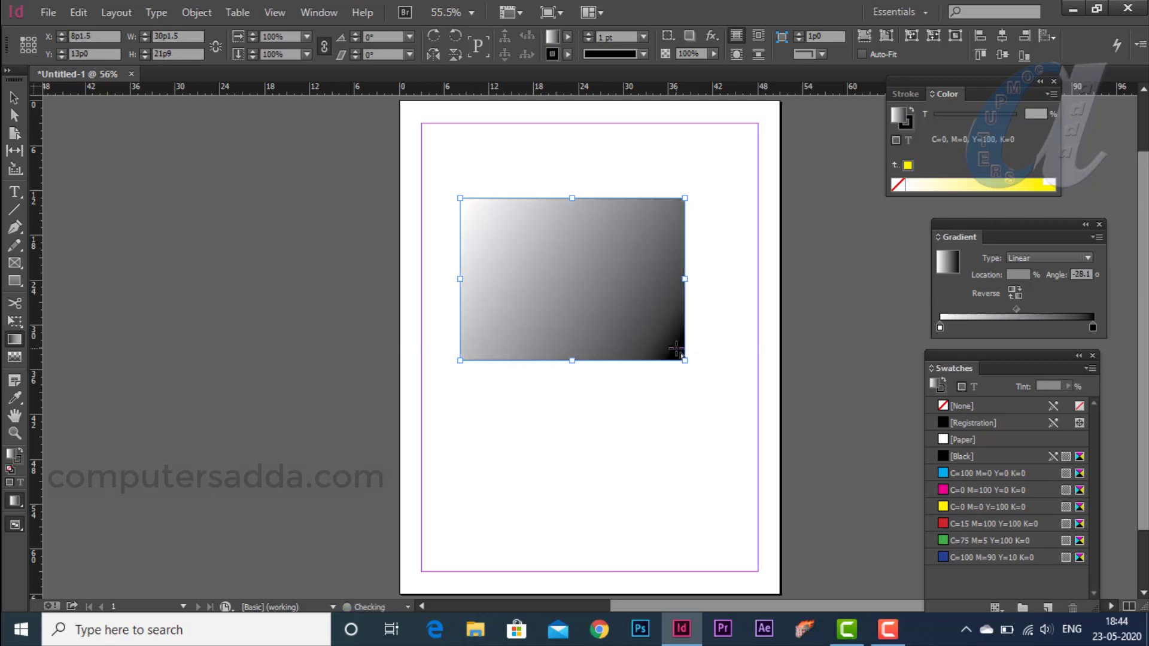
key("ctrl+z")
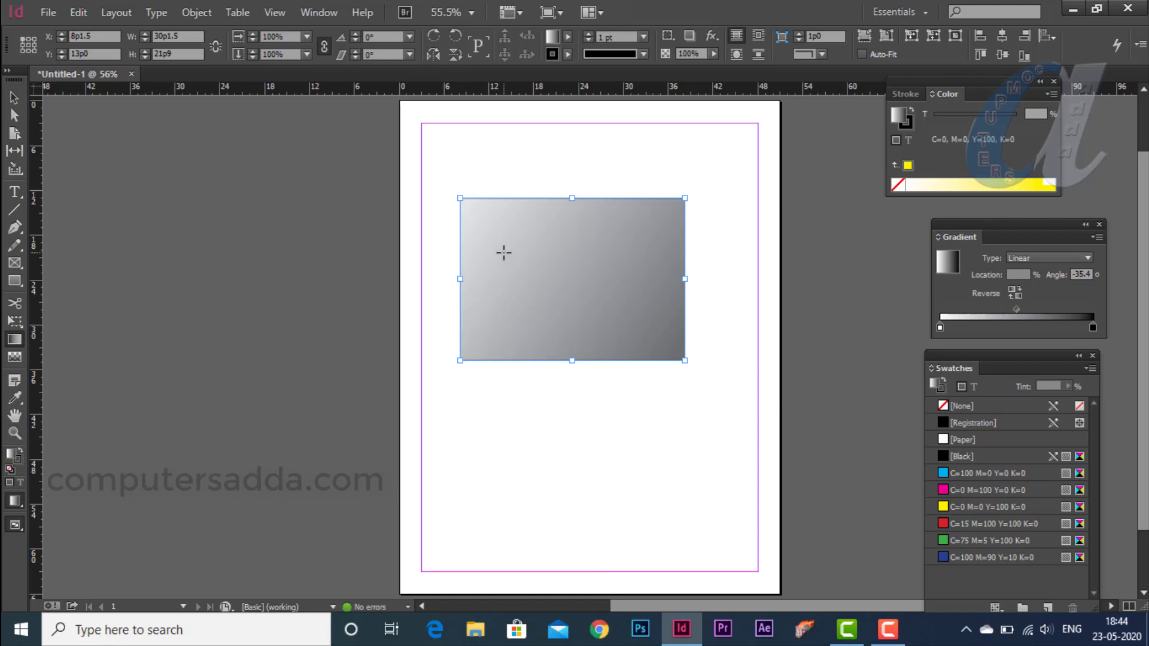
left_click_drag(461, 221, 584, 314)
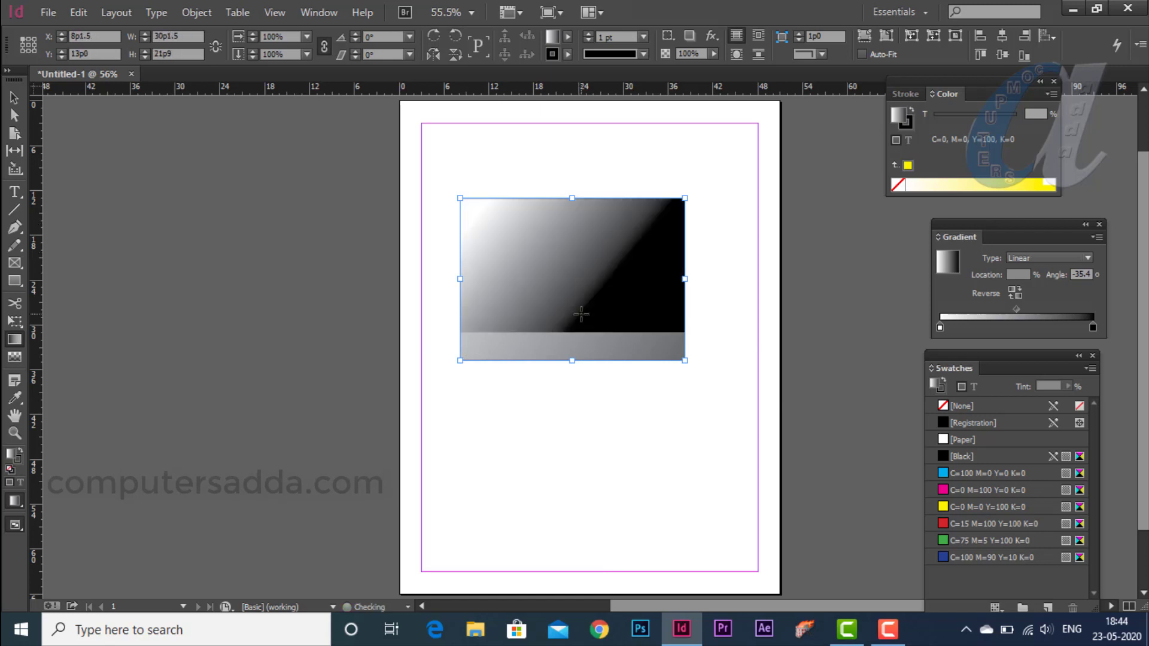
left_click_drag(634, 256, 581, 323)
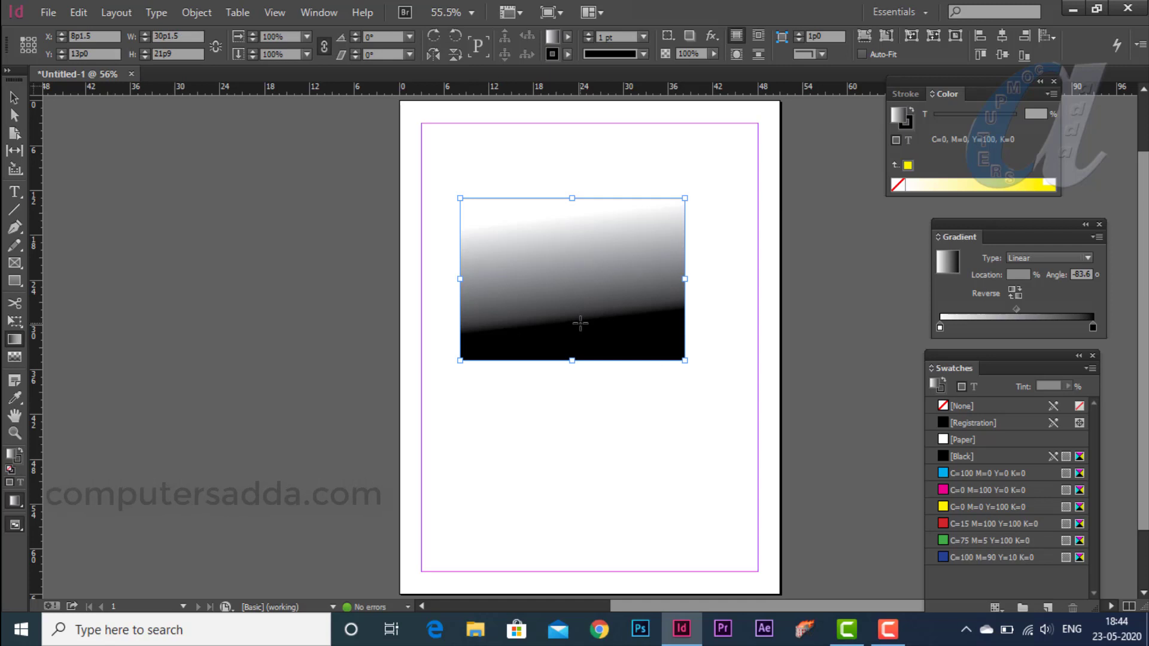
left_click_drag(468, 292, 649, 250)
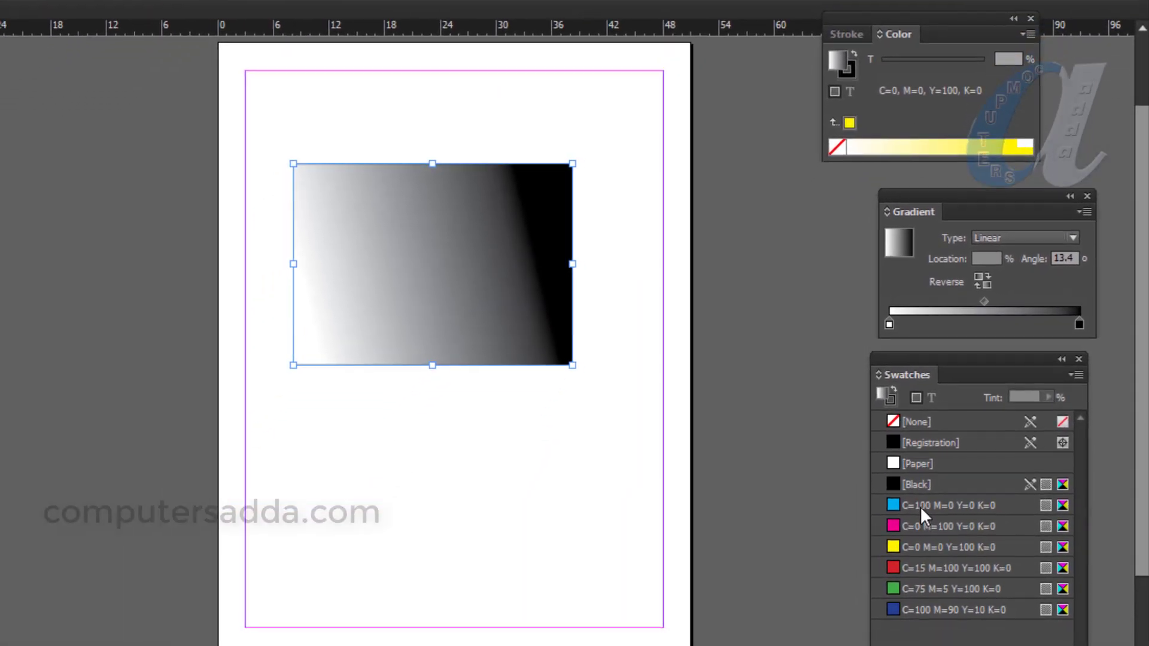
Step: Add a C=100 M=0 Y=0 K=0 stop at the gradient's start and replace its black end stop with C=15 M=100 Y=100 K=0
left_click_drag(920, 506, 889, 323)
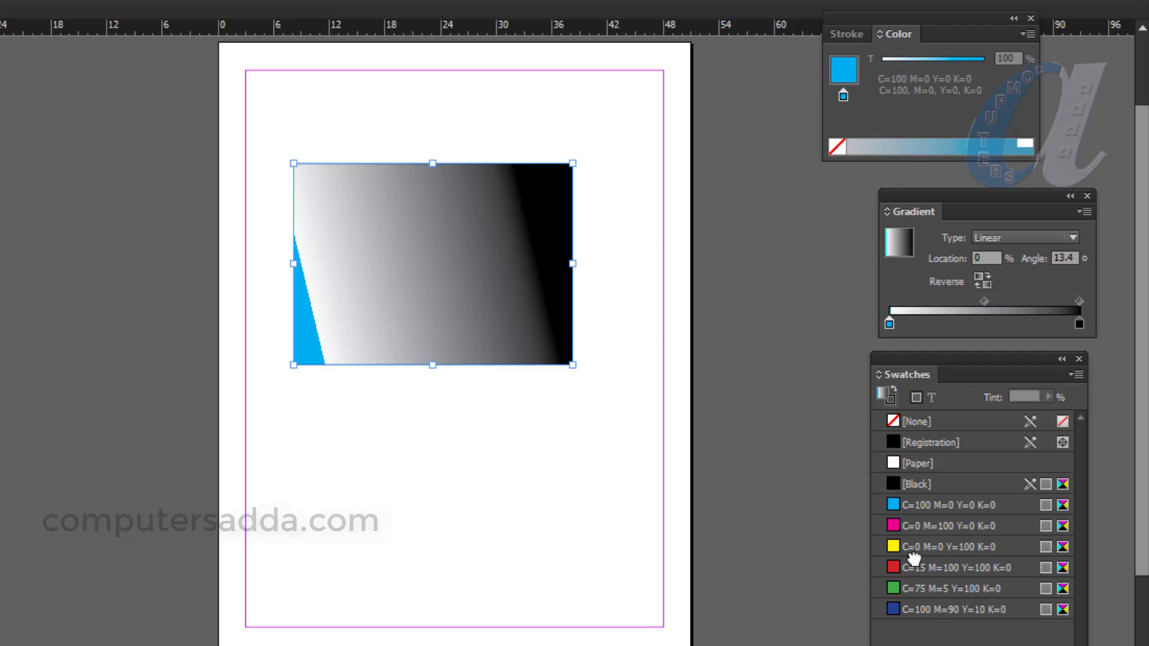
left_click_drag(912, 567, 1083, 324)
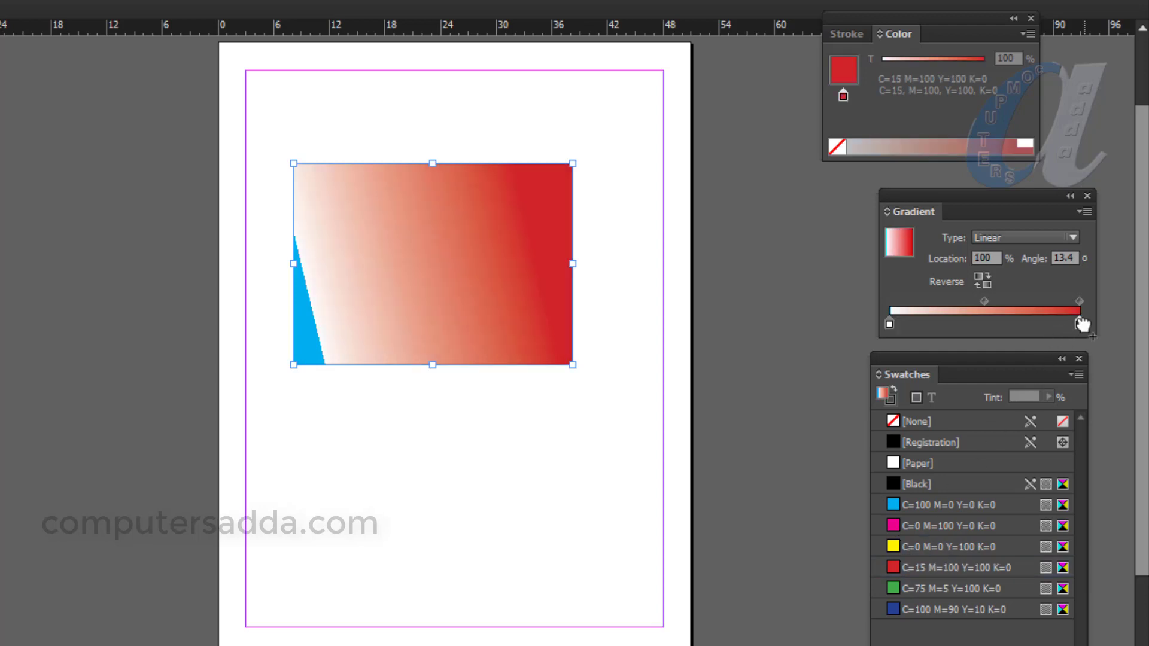
Step: Move the cyan stop to about 56% and back to about 42%, and remove it from the gradient
left_click(888, 322)
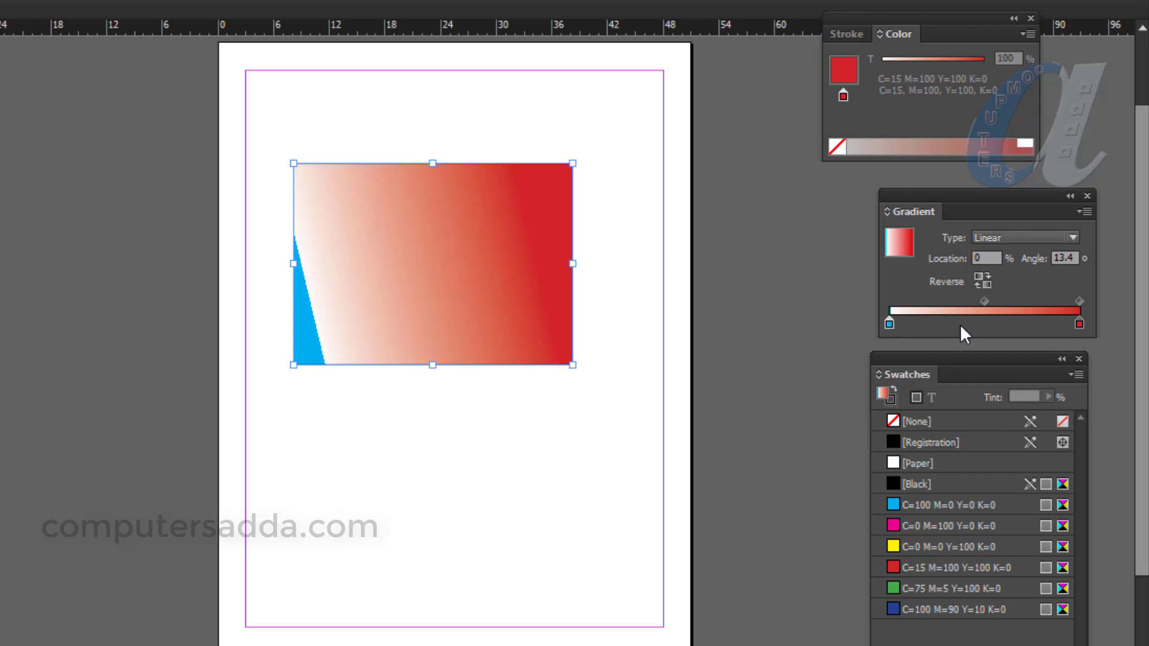
left_click_drag(889, 323, 995, 324)
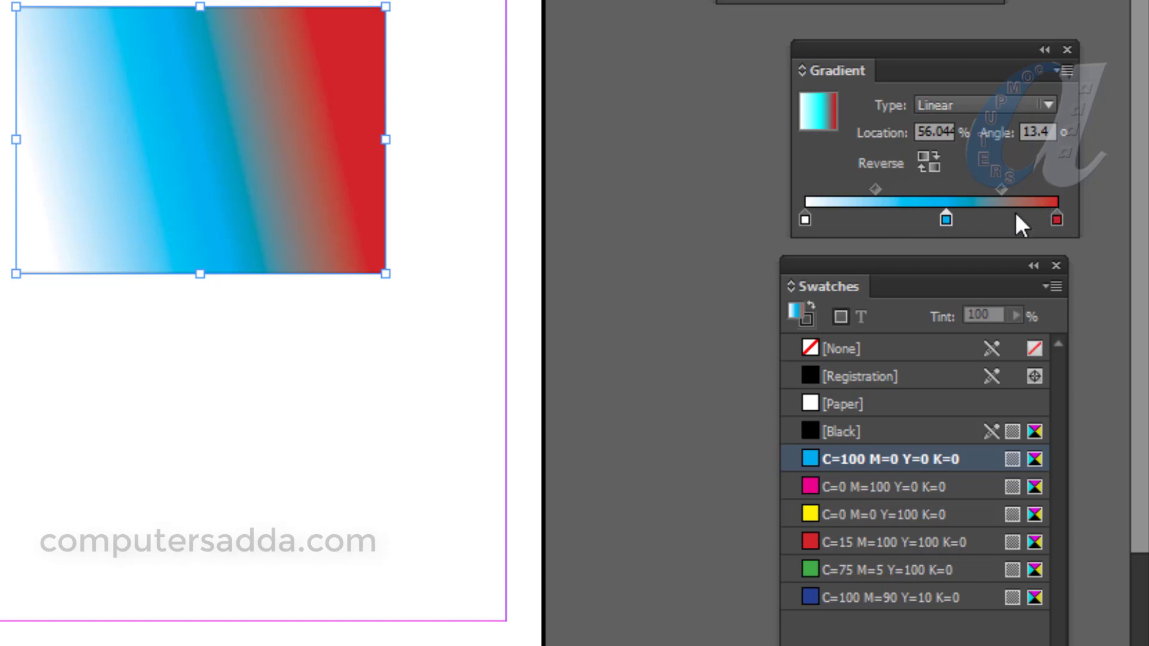
left_click_drag(946, 219, 909, 214)
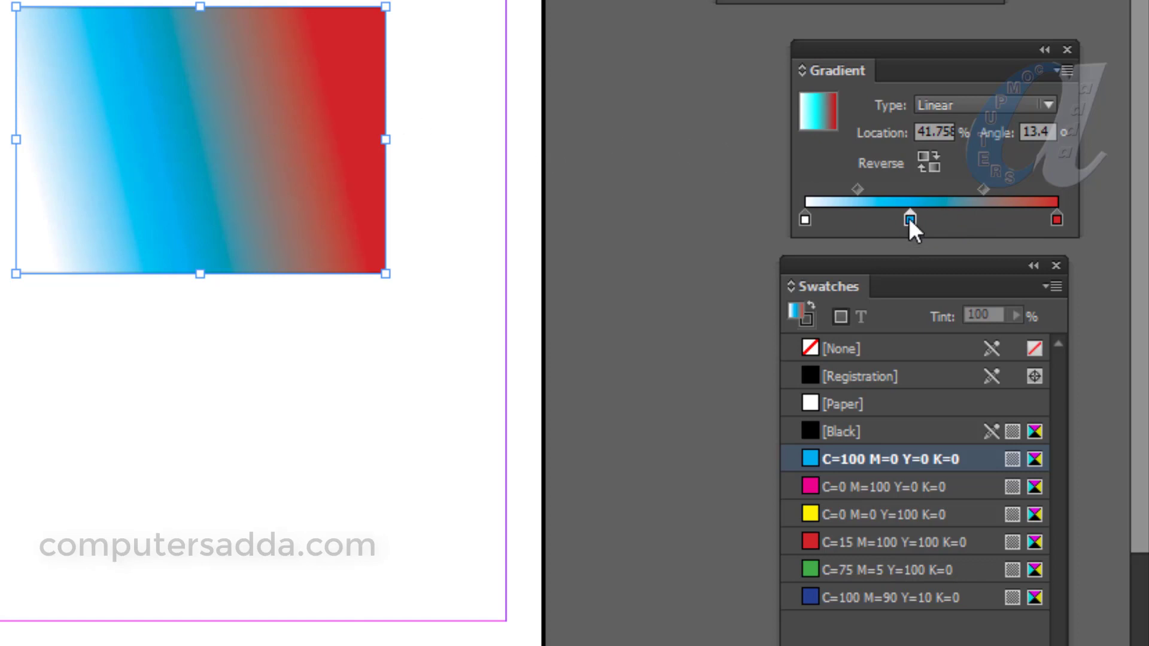
left_click_drag(909, 220, 917, 254)
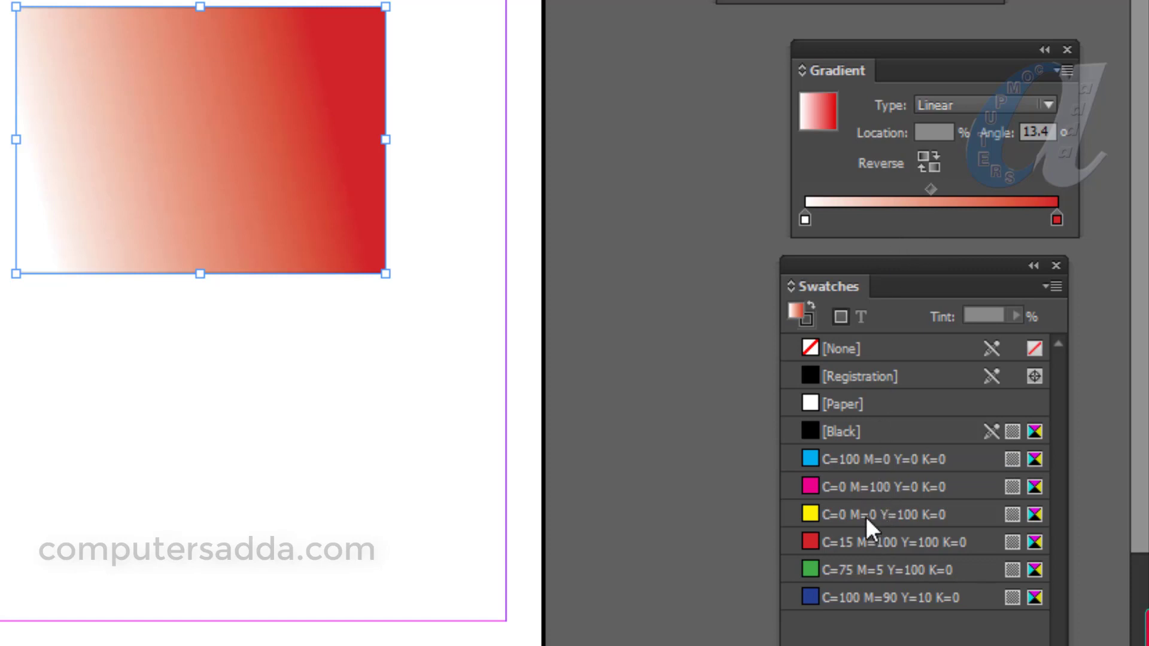
Step: Add C=0 M=0 Y=100 K=0 and C=75 M=5 Y=100 K=0 stops, with yellow nearer the red end and green at about 35%
mouse_move(866, 517)
left_mouse_down()
mouse_move(904, 215)
mouse_move(923, 221)
left_mouse_up()
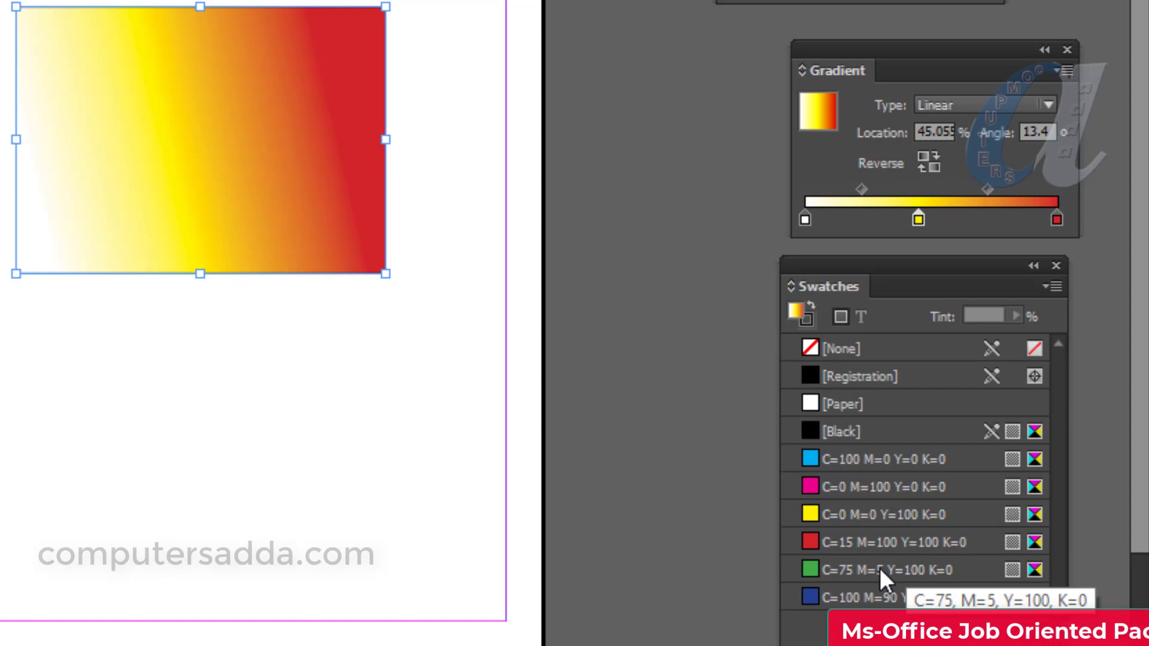
left_click_drag(879, 568, 978, 221)
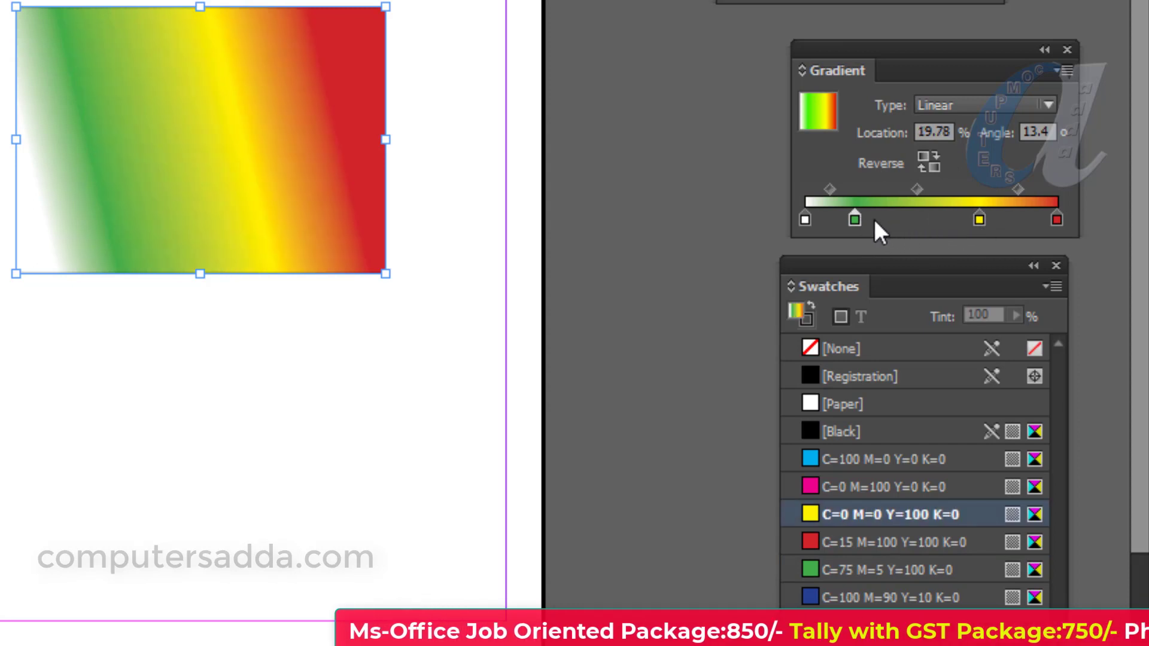
left_click_drag(855, 219, 892, 221)
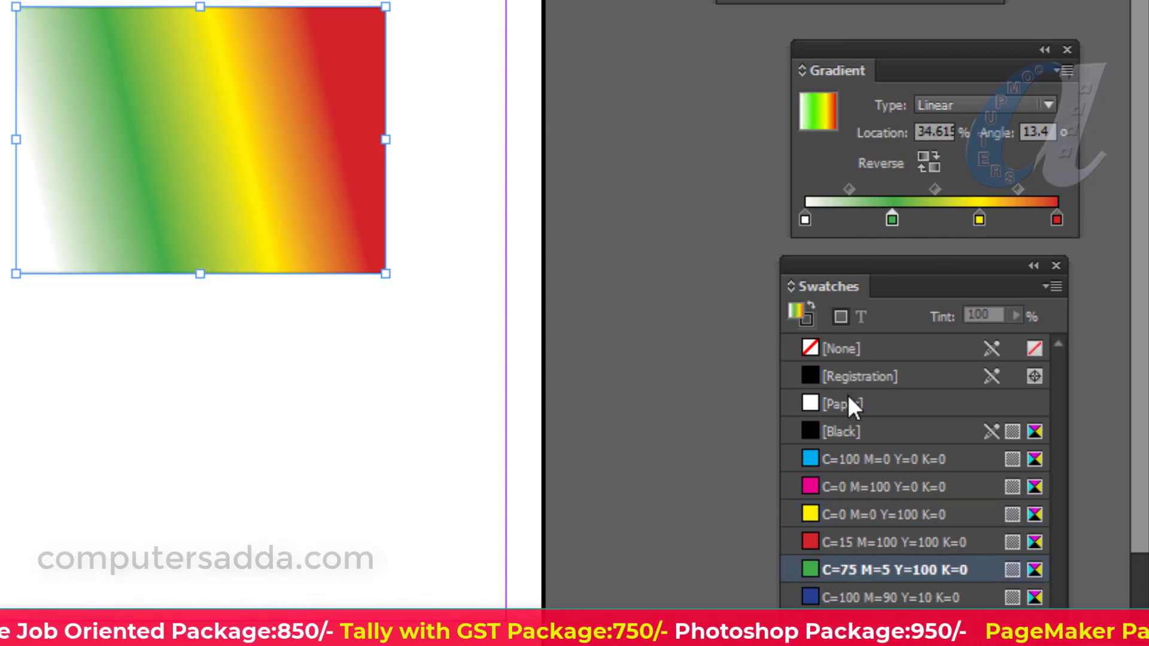
Step: Replace the green stop with [Black] and shift the midpoint between the white and black stops to about 40%
left_click_drag(846, 426, 899, 227)
left_click(891, 219)
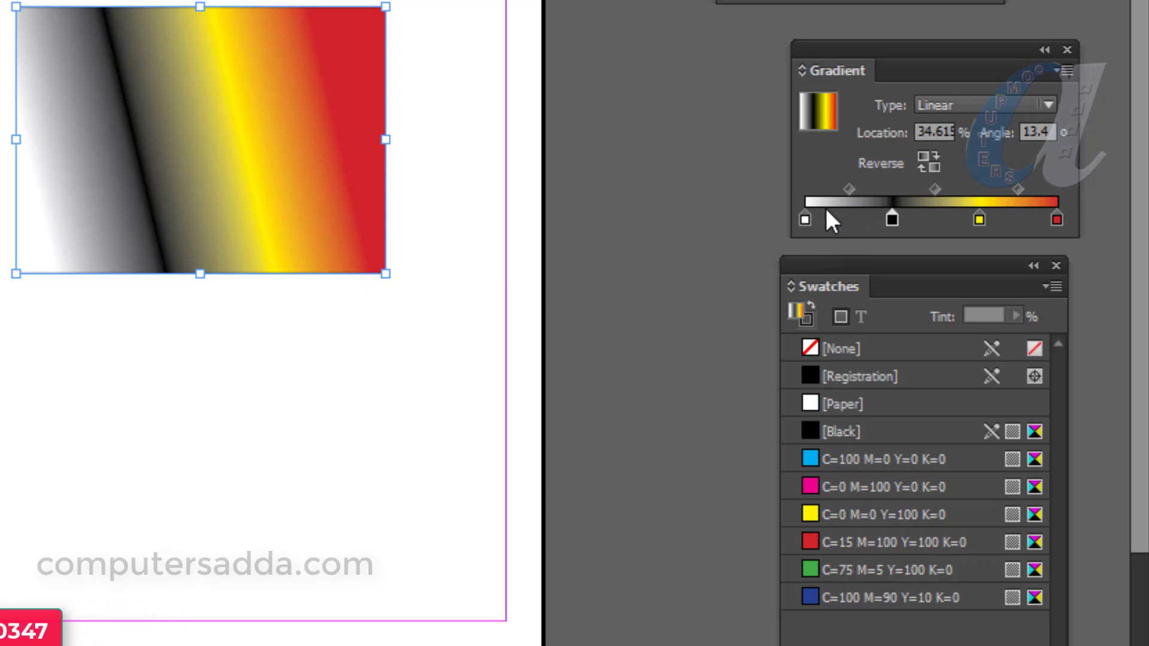
left_click_drag(849, 189, 842, 189)
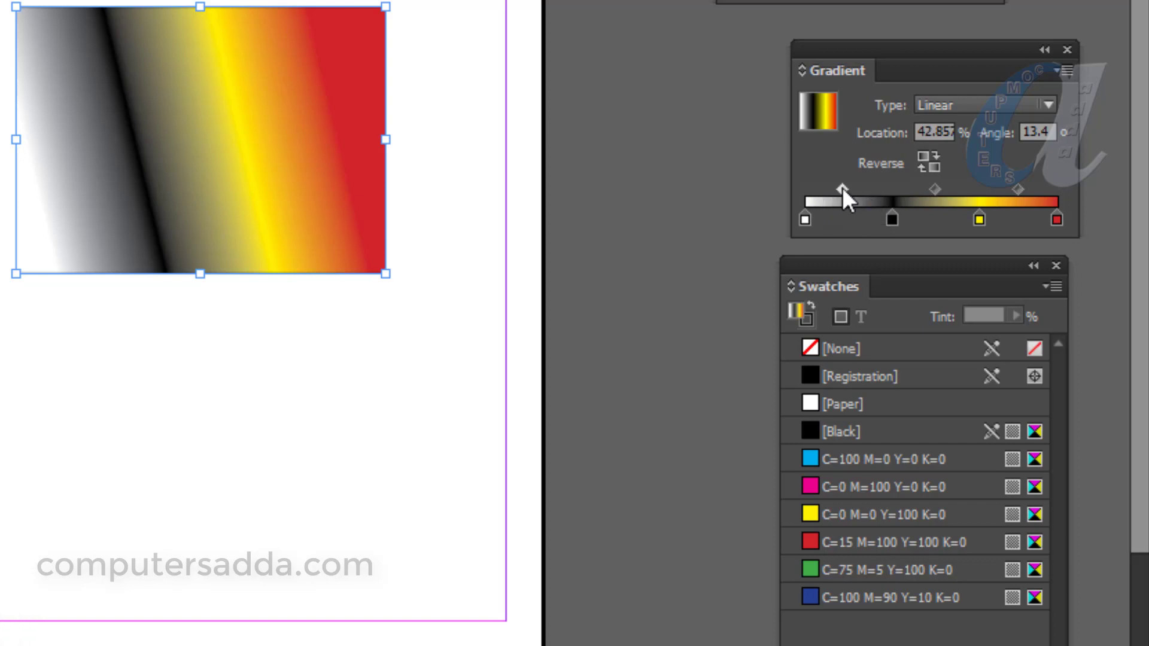
mouse_move(842, 189)
left_mouse_down()
mouse_move(818, 189)
mouse_move(841, 190)
left_mouse_up()
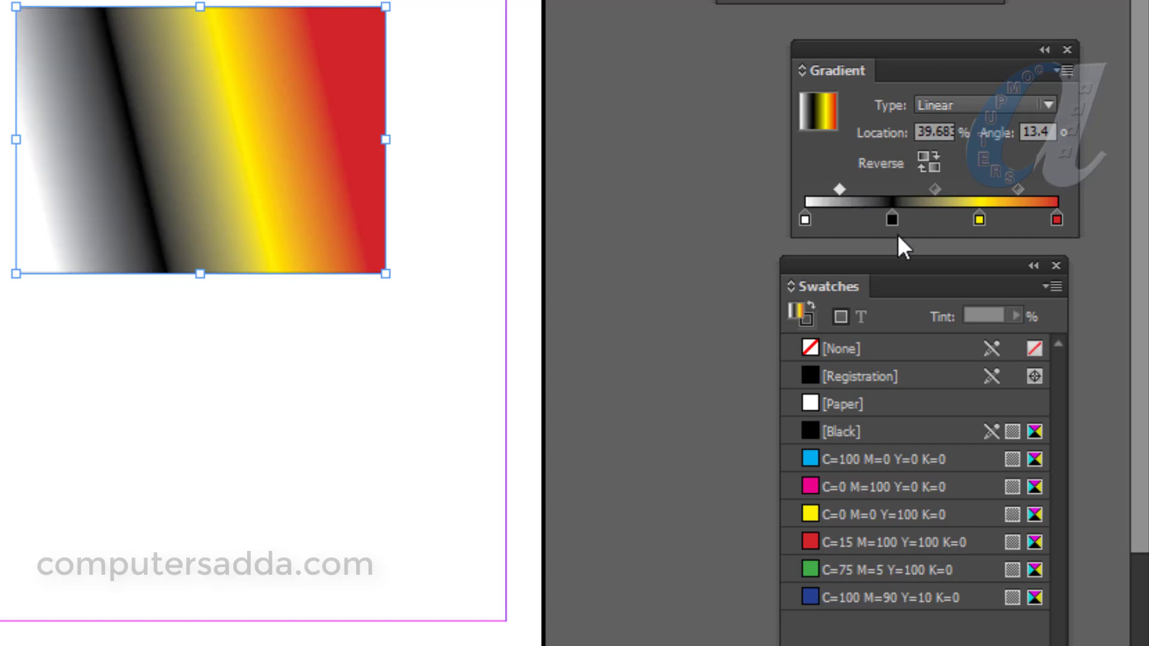
Step: Remove the black and yellow stops from the gradient, keeping the white and red ends
left_click_drag(897, 216, 897, 251)
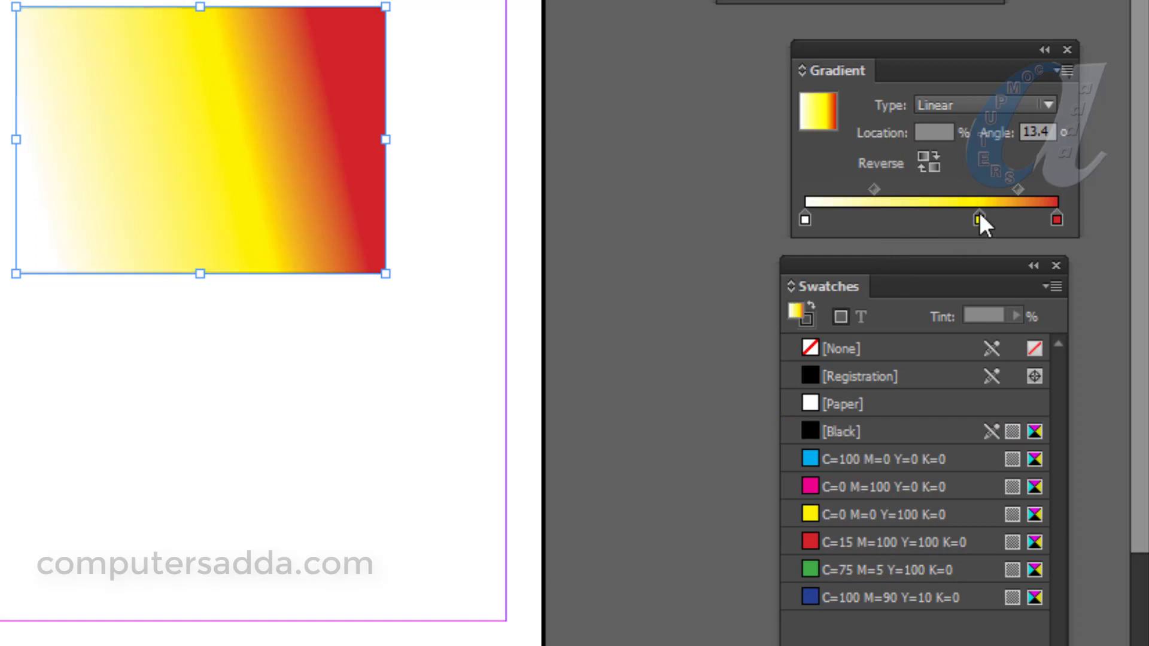
left_click_drag(979, 217, 976, 269)
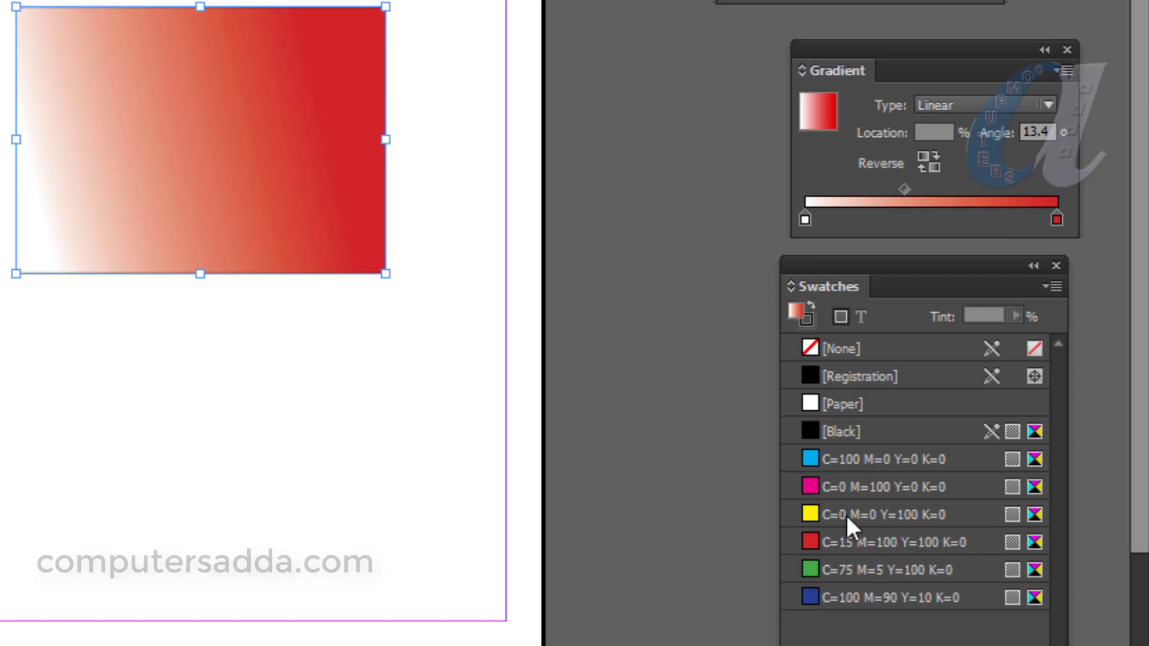
Step: Add a C=0 M=0 Y=100 K=0 stop at about 69% and remove it from the gradient
left_click_drag(845, 514, 806, 223)
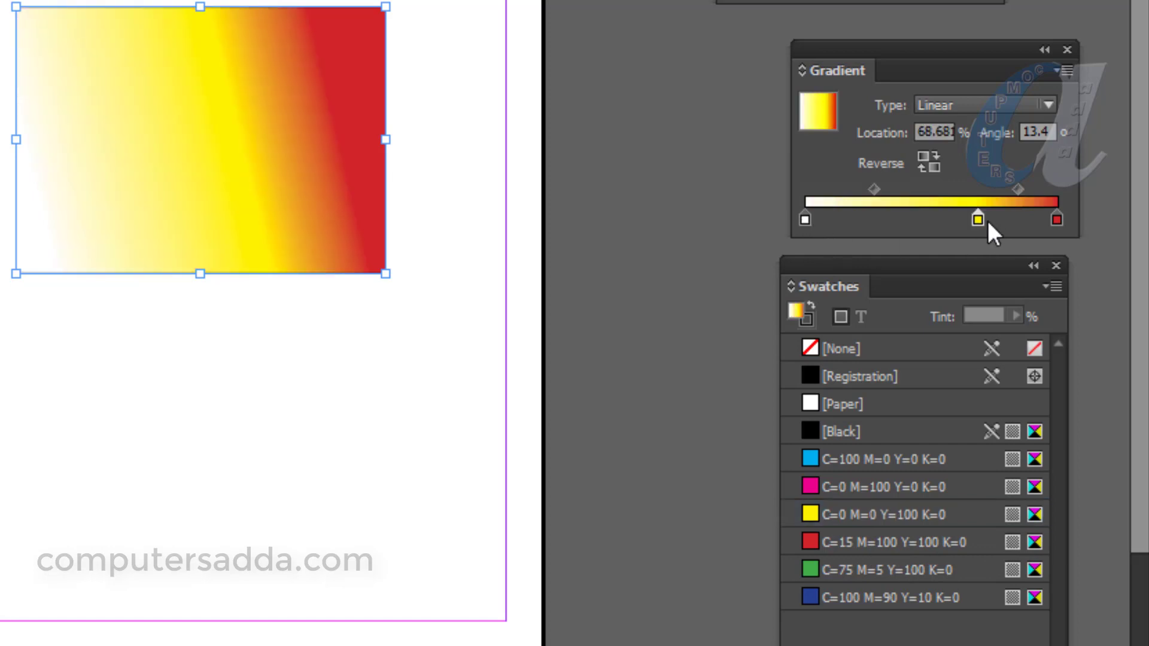
left_click_drag(976, 219, 970, 272)
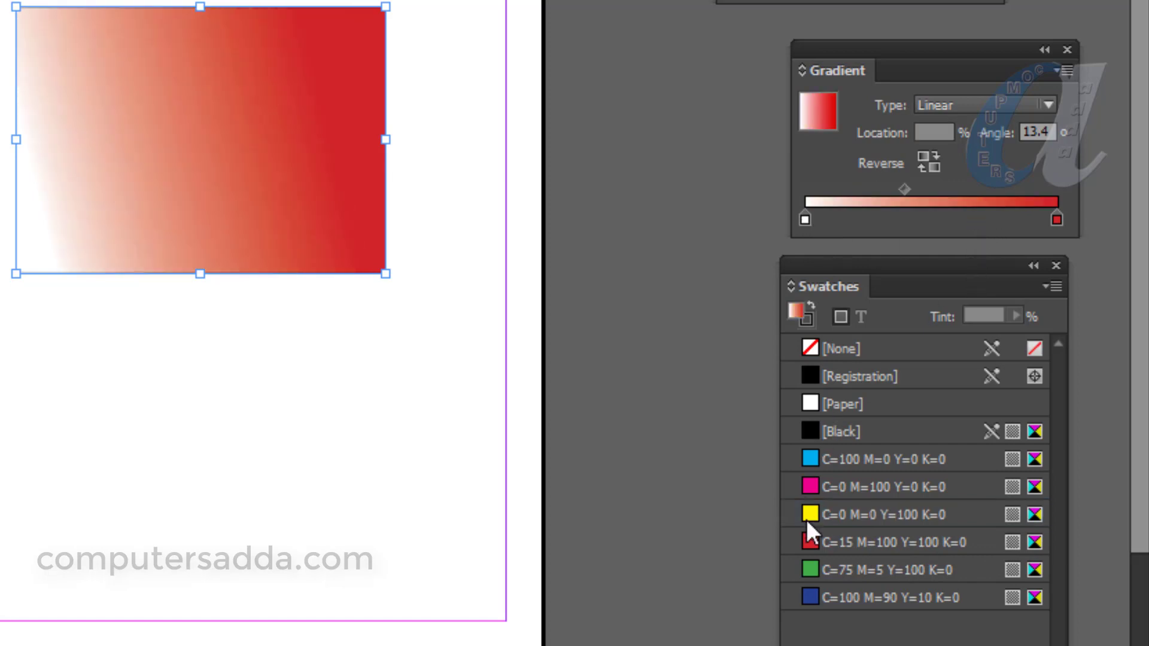
Step: Recolour the gradient's white end stop to C=81 M=0 Y=79 K=0
left_click(804, 216)
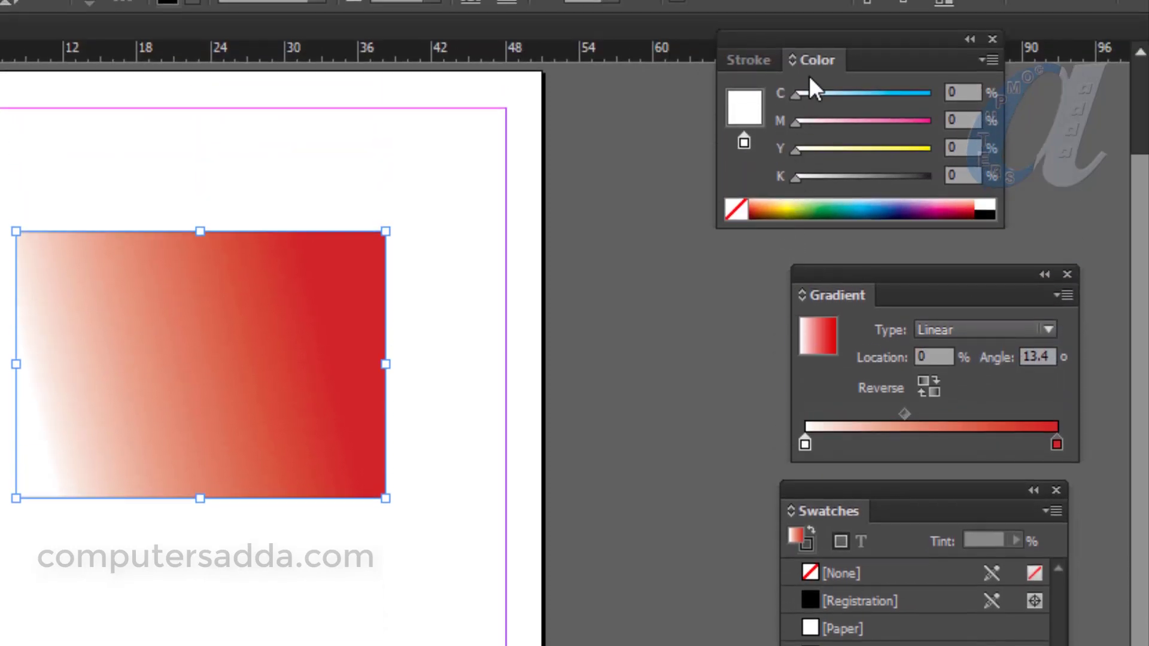
left_click(902, 94)
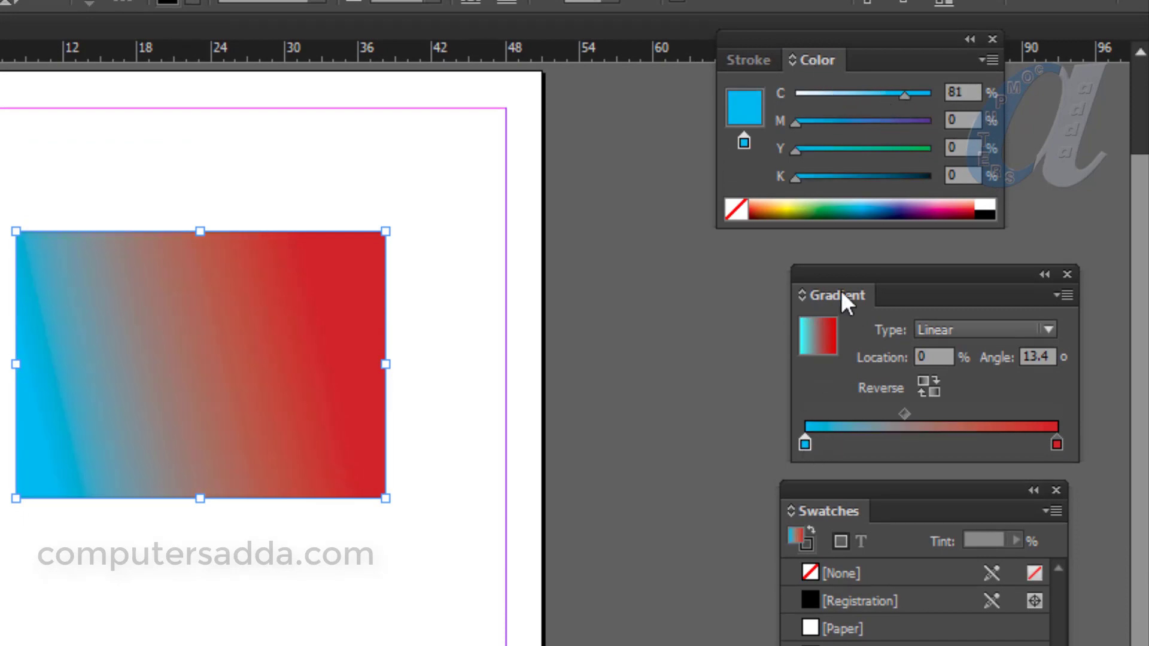
left_click(903, 150)
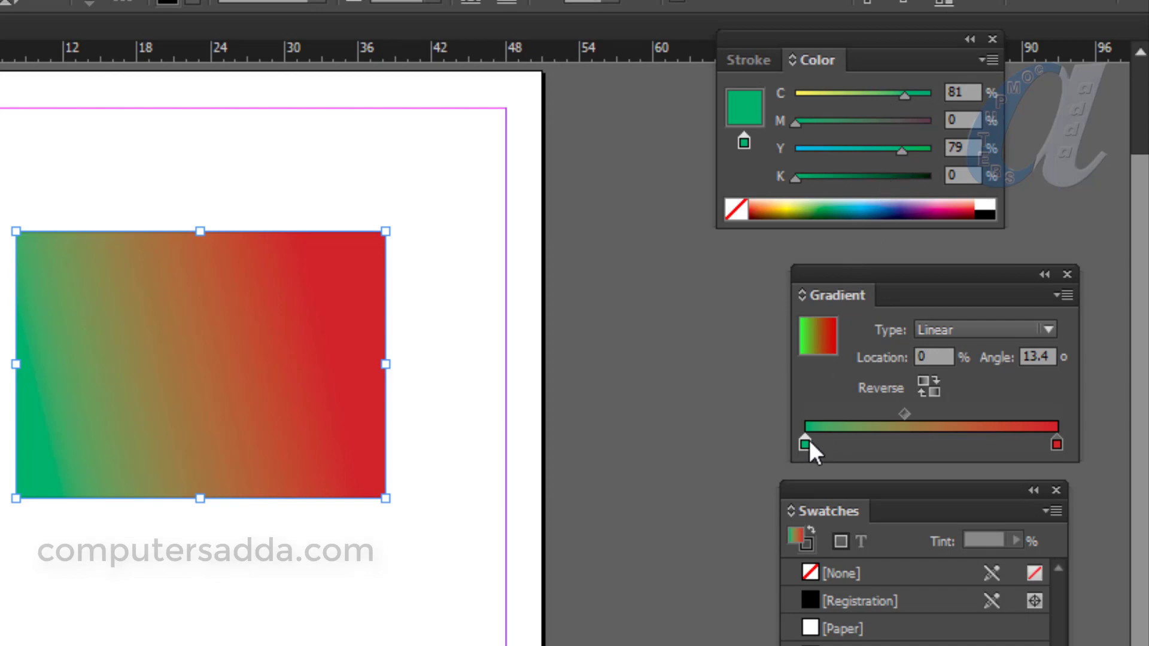
Step: Add gradient stops at about 37% and 67%, and recolour the 37% stop to a brown of about C=78 M=82 Y=89 K=0
left_click(905, 443)
left_click(974, 443)
left_click_drag(904, 444, 897, 443)
left_click_drag(861, 123, 901, 93)
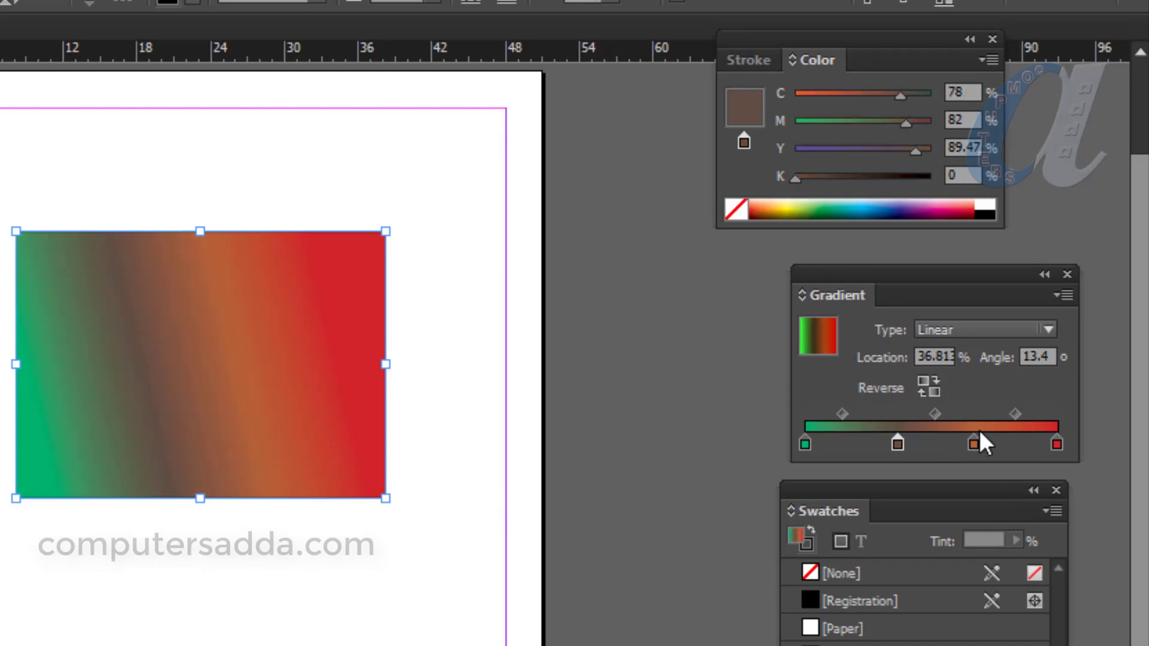
Step: Recolour the 67% stop to C=0 M=23 Y=100 K=25 and the 37% stop to C=0 M=38 Y=21 K=0
left_click(974, 444)
left_click(788, 208)
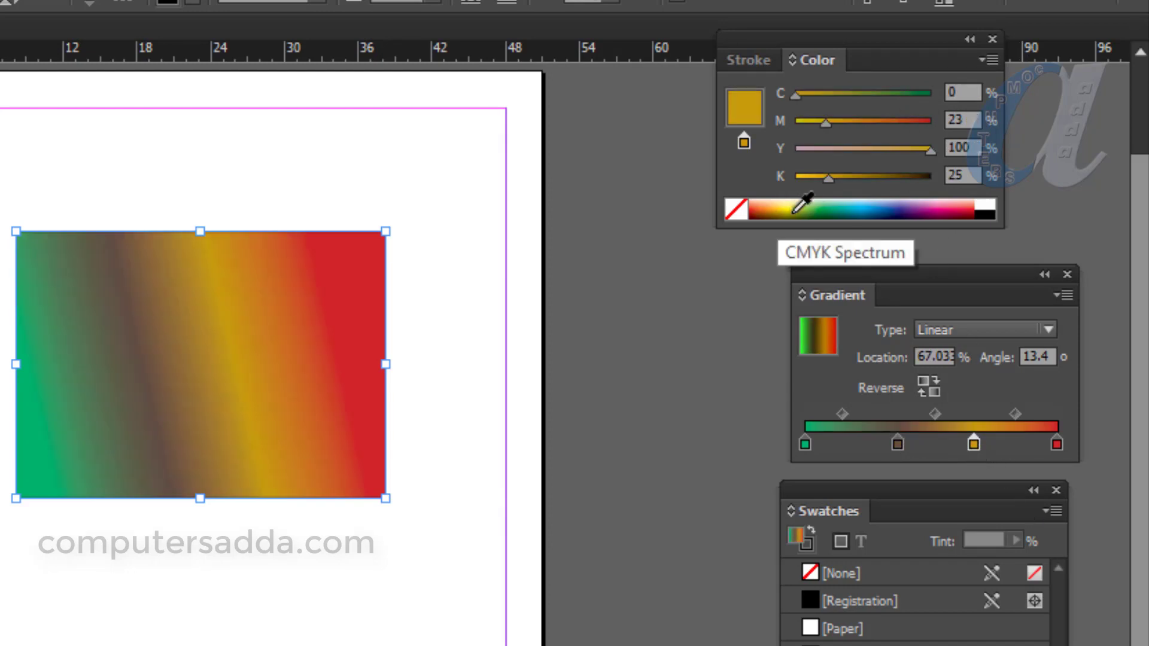
left_click(897, 443)
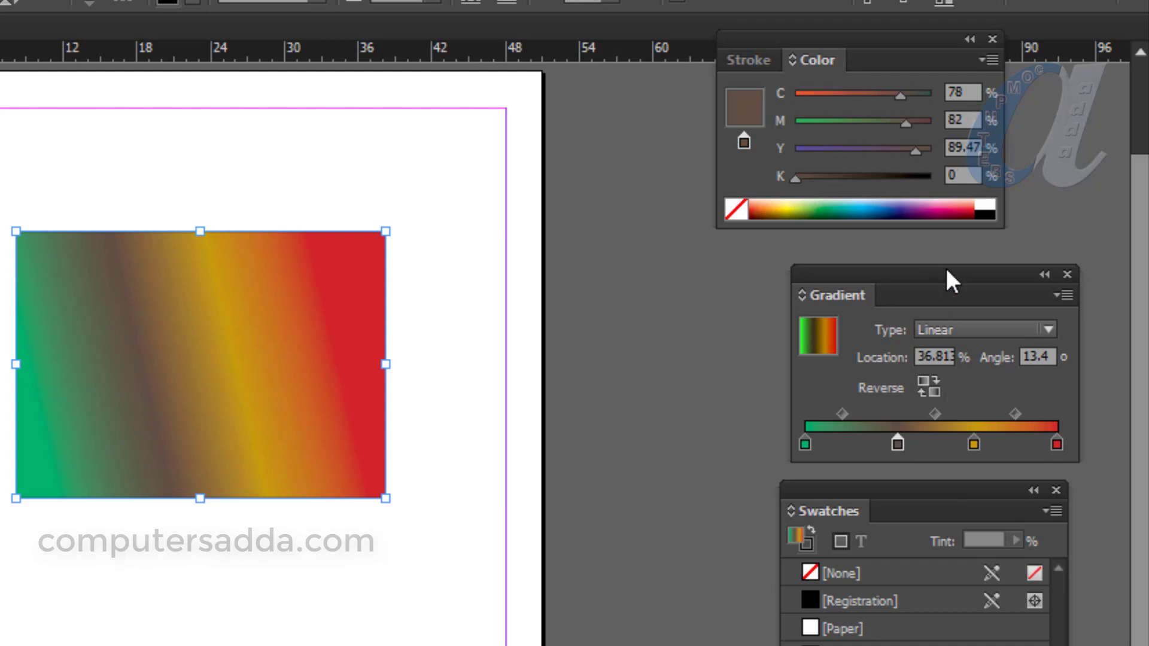
left_click(957, 206)
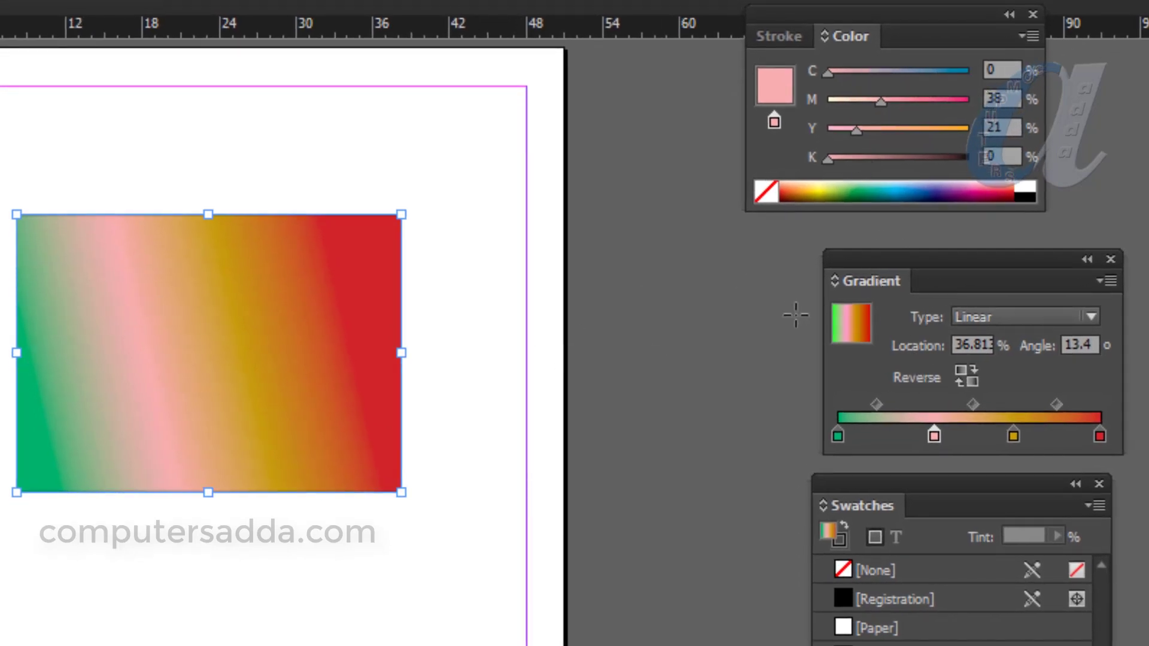
Step: Switch the gradient type to Radial and back to Linear
left_click(1083, 312)
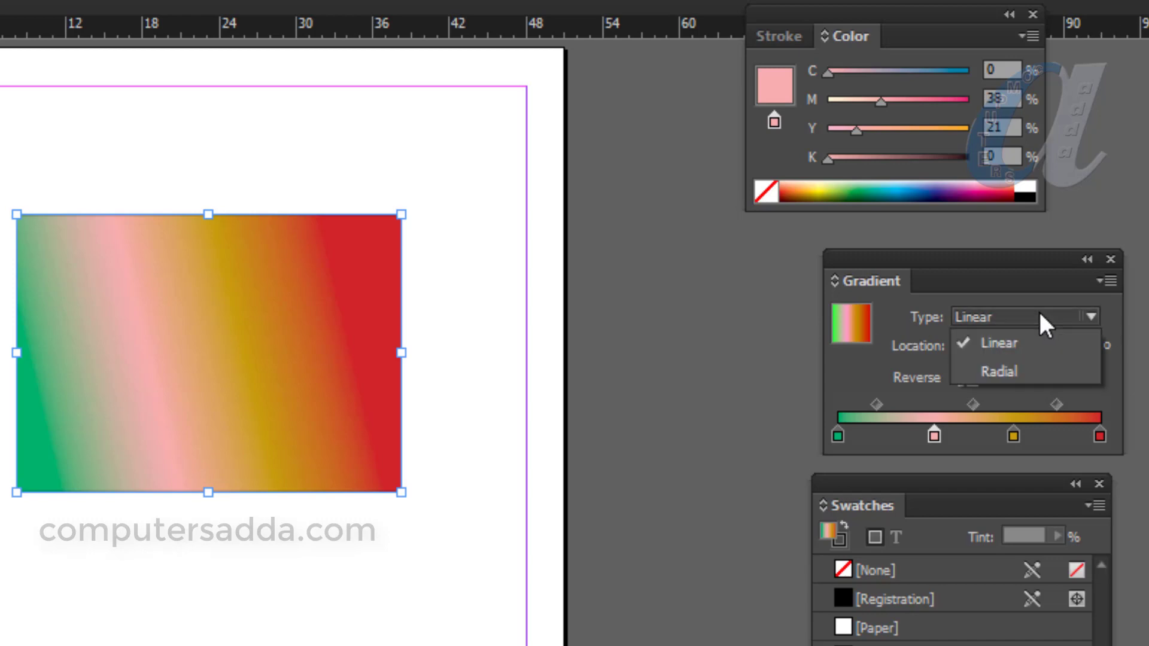
left_click(1005, 372)
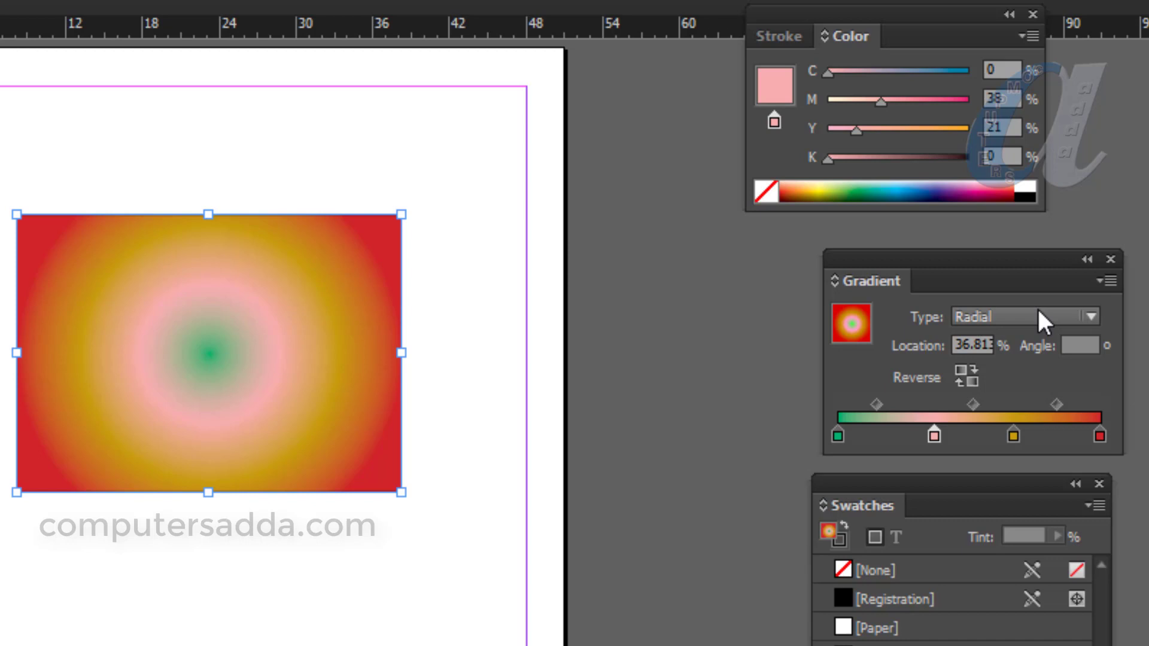
left_click(1015, 314)
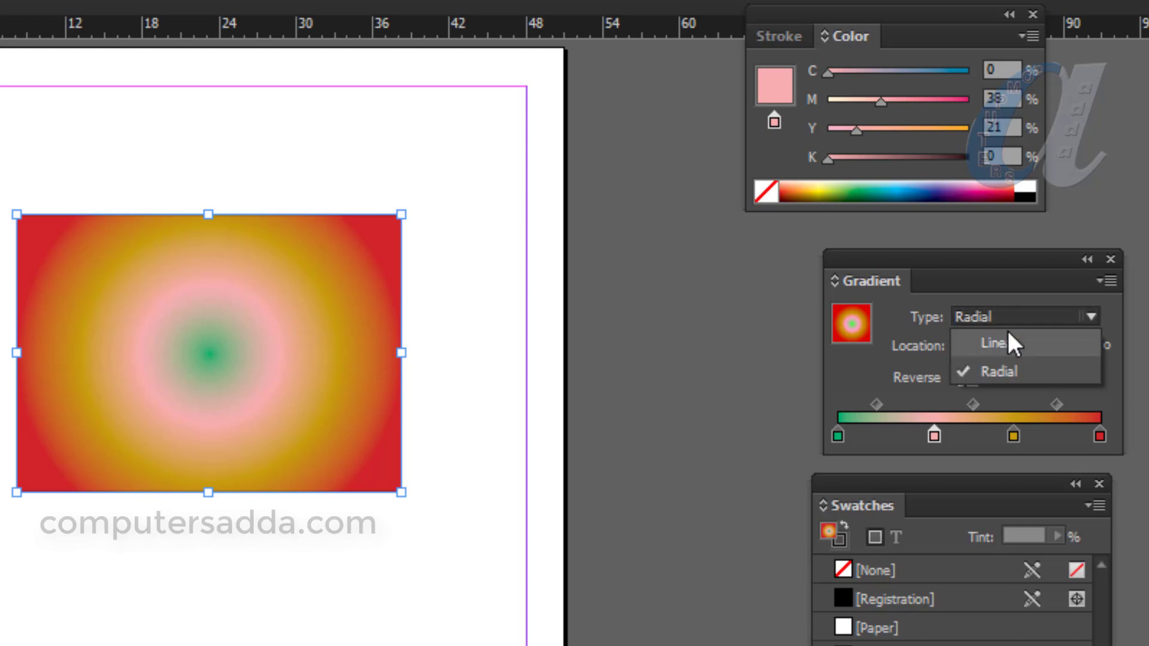
left_click(1007, 338)
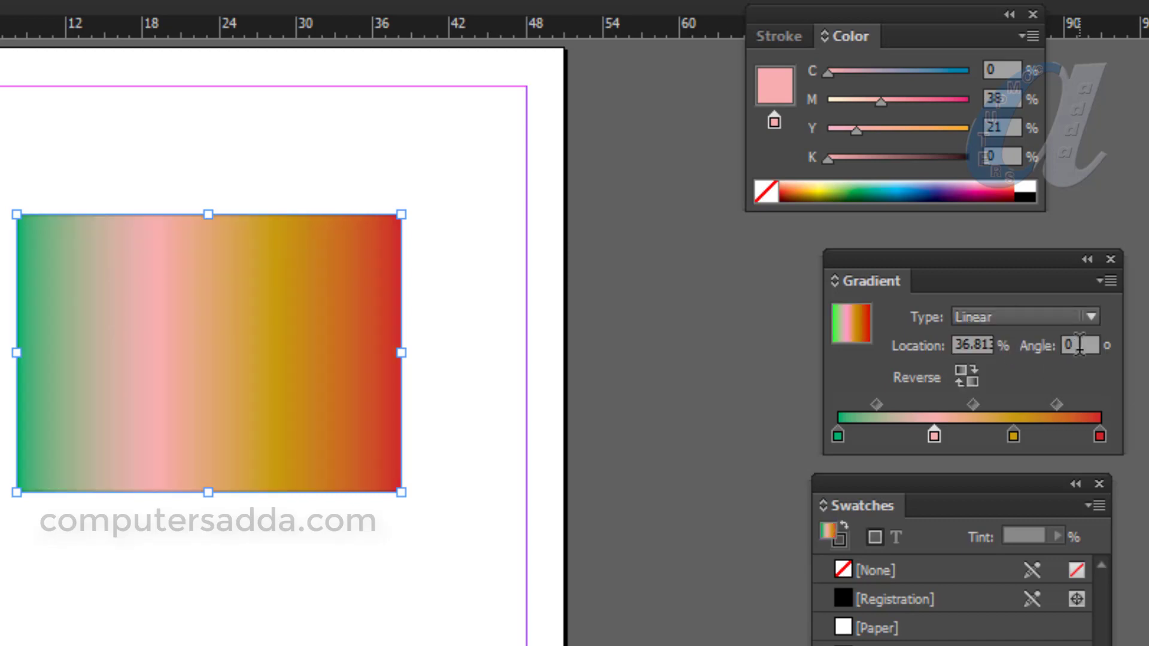
Step: Set the linear gradient's angle to 30°
left_click(1030, 346)
type("30")
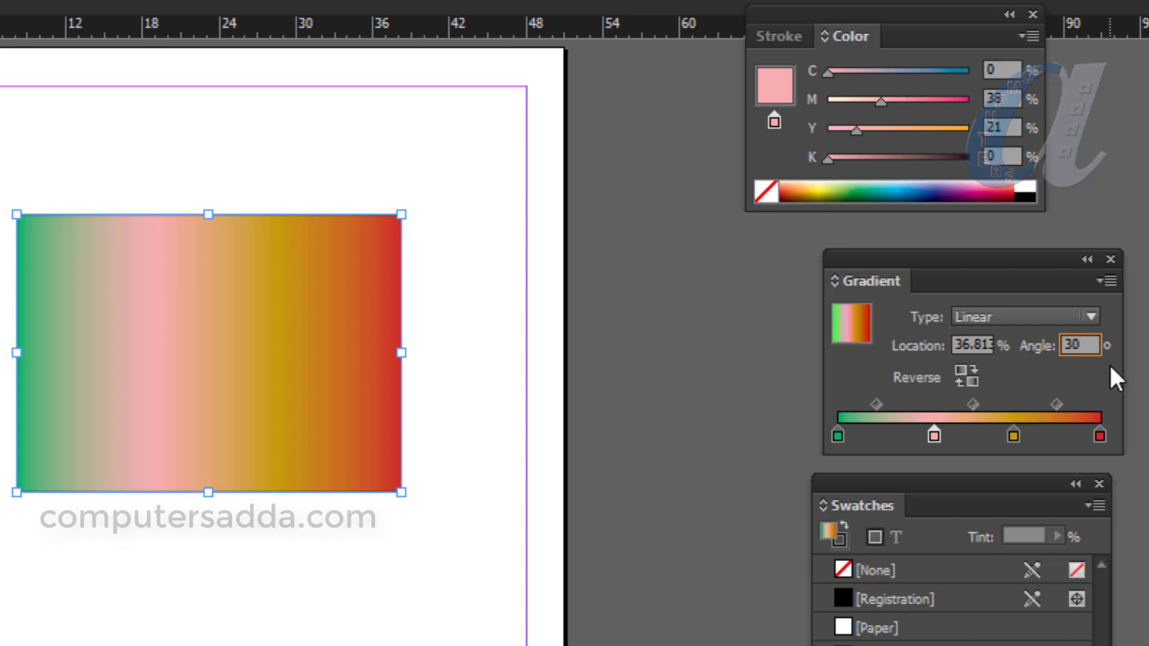
key("Return")
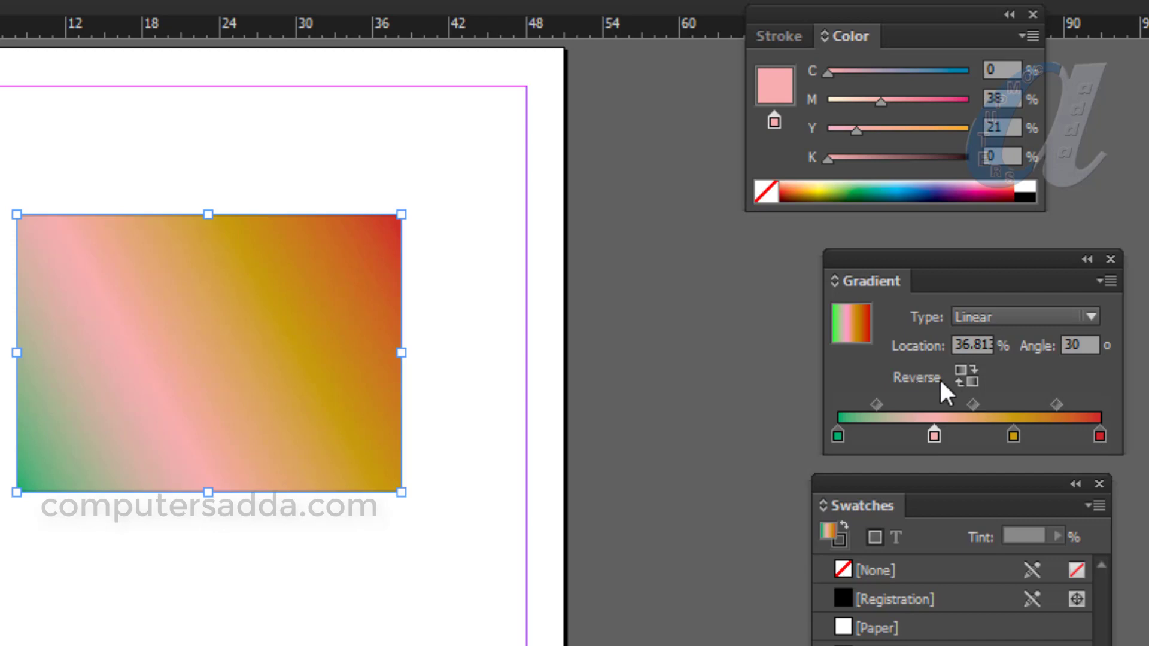
Step: Reverse the gradient's colour order twice and add the gradient to the swatches as a new swatch
left_click(965, 375)
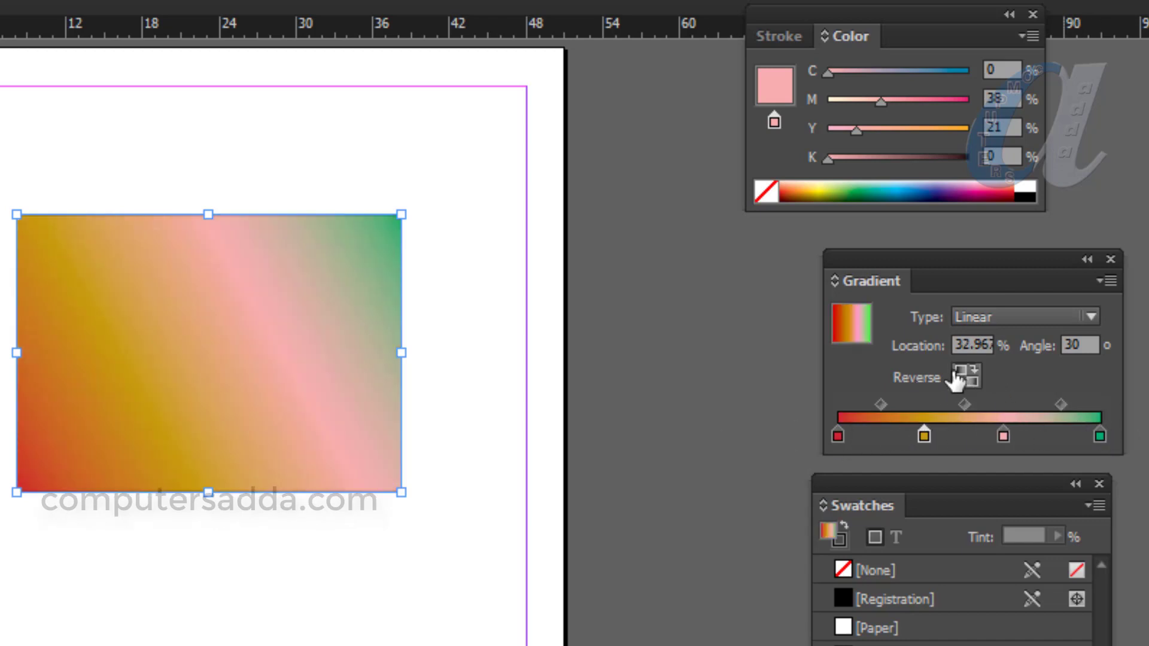
left_click(965, 375)
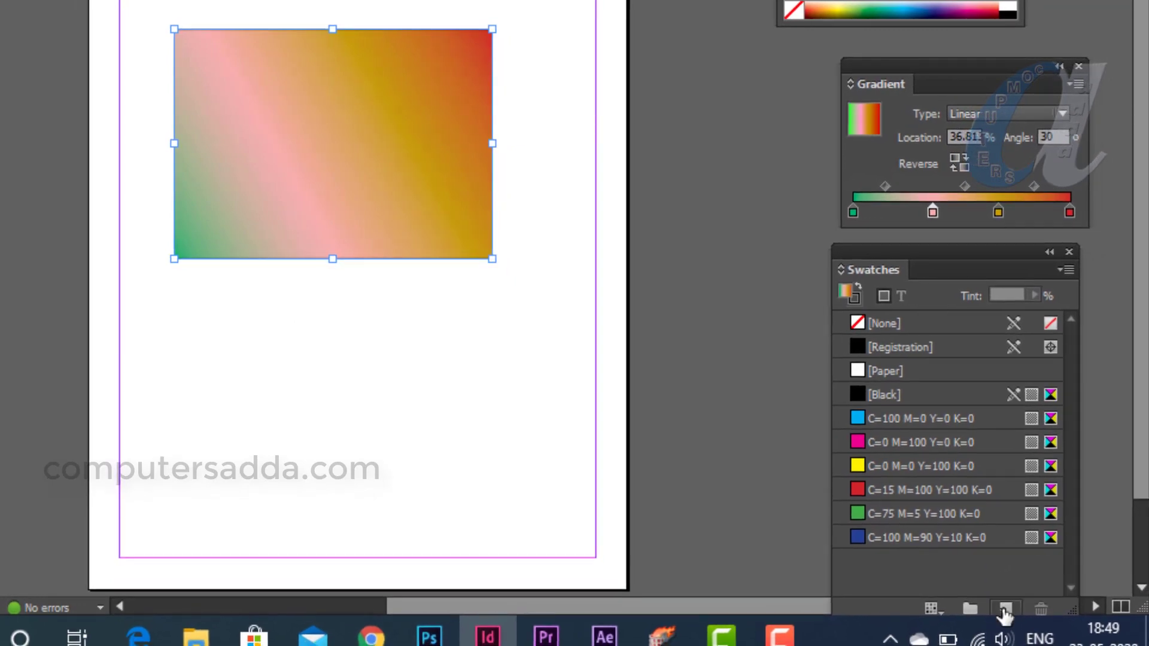
left_click(1004, 609)
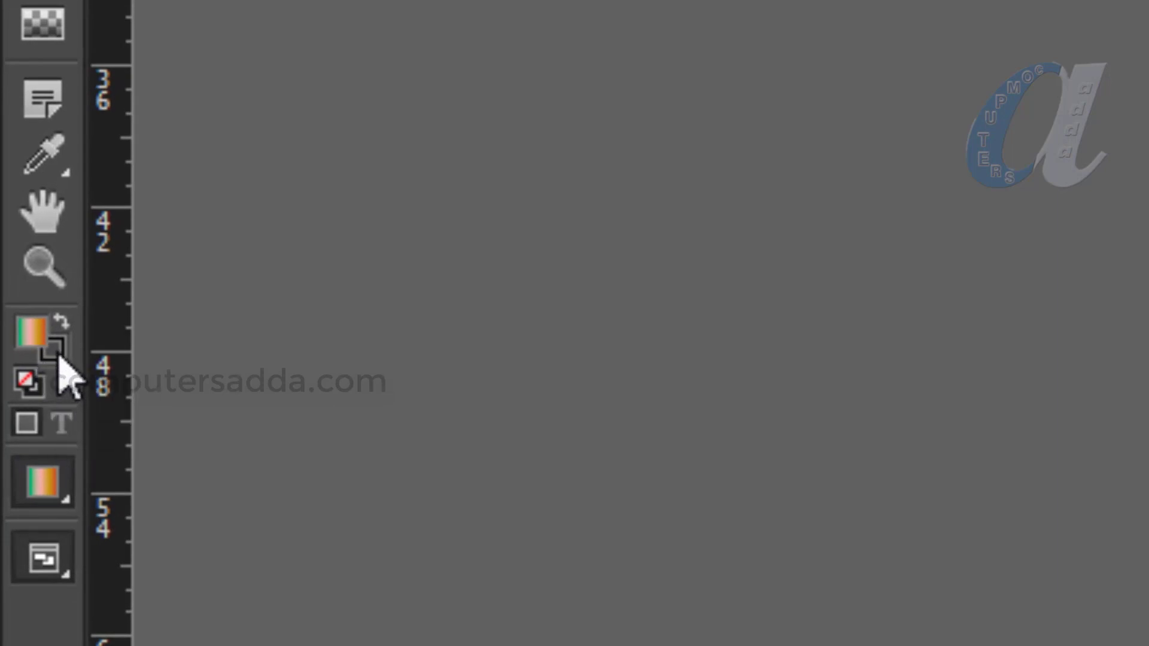
Step: Make the rectangle's stroke active and colour it with the C=0 M=100 Y=0 K=0 swatch
left_click(58, 357)
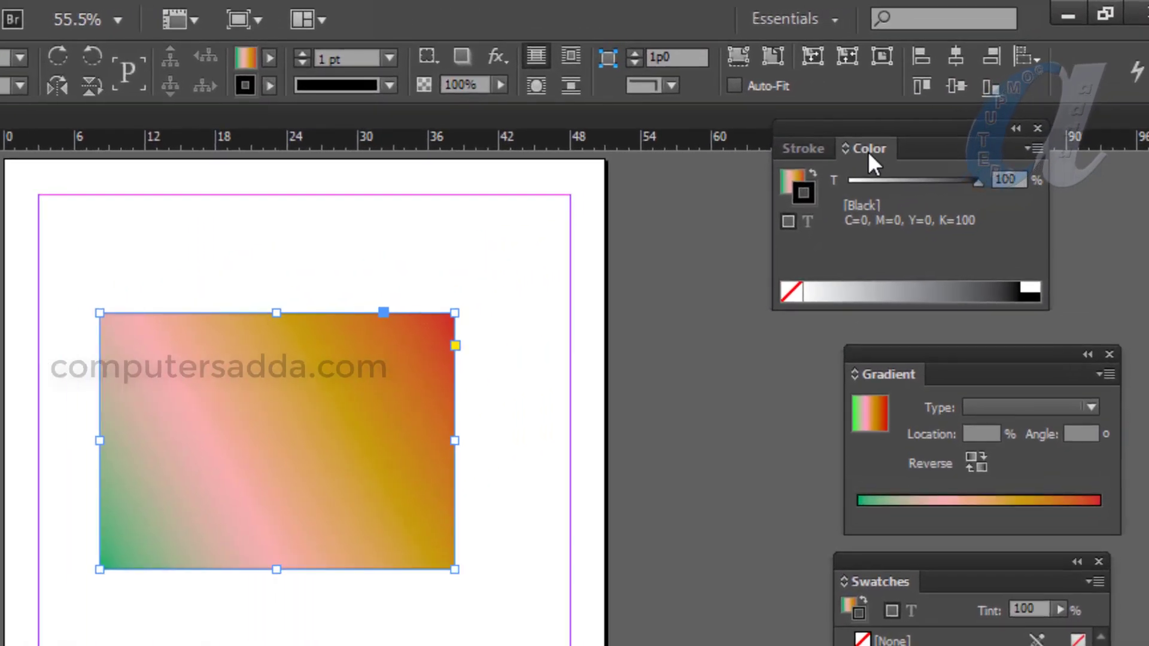
left_click(791, 176)
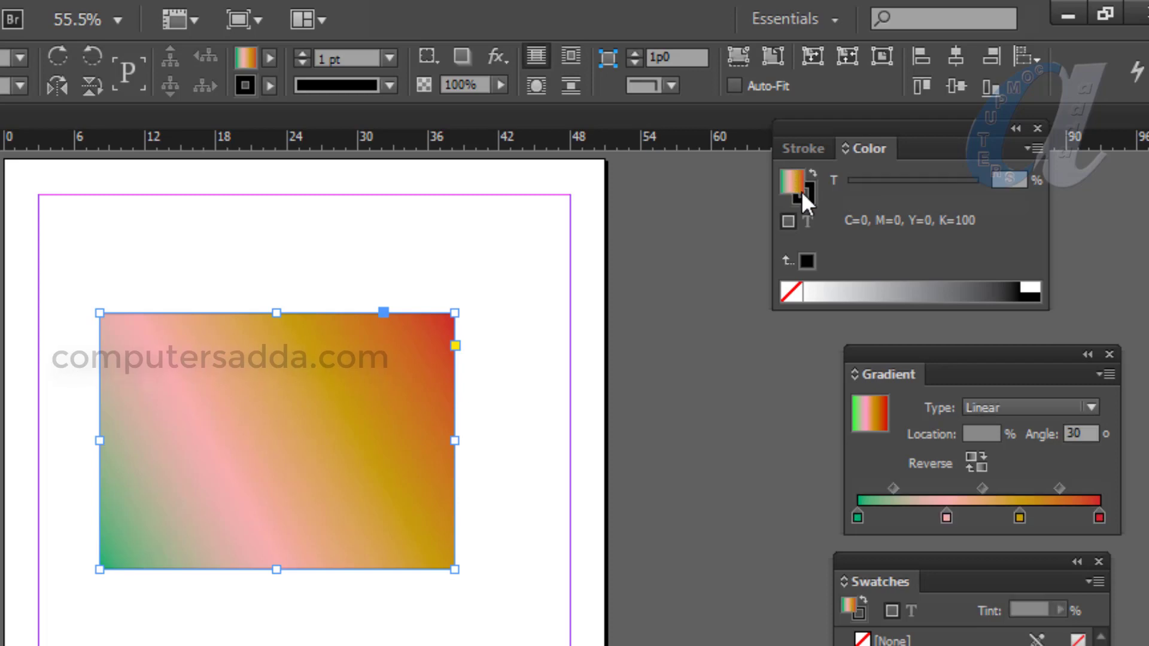
left_click(809, 197)
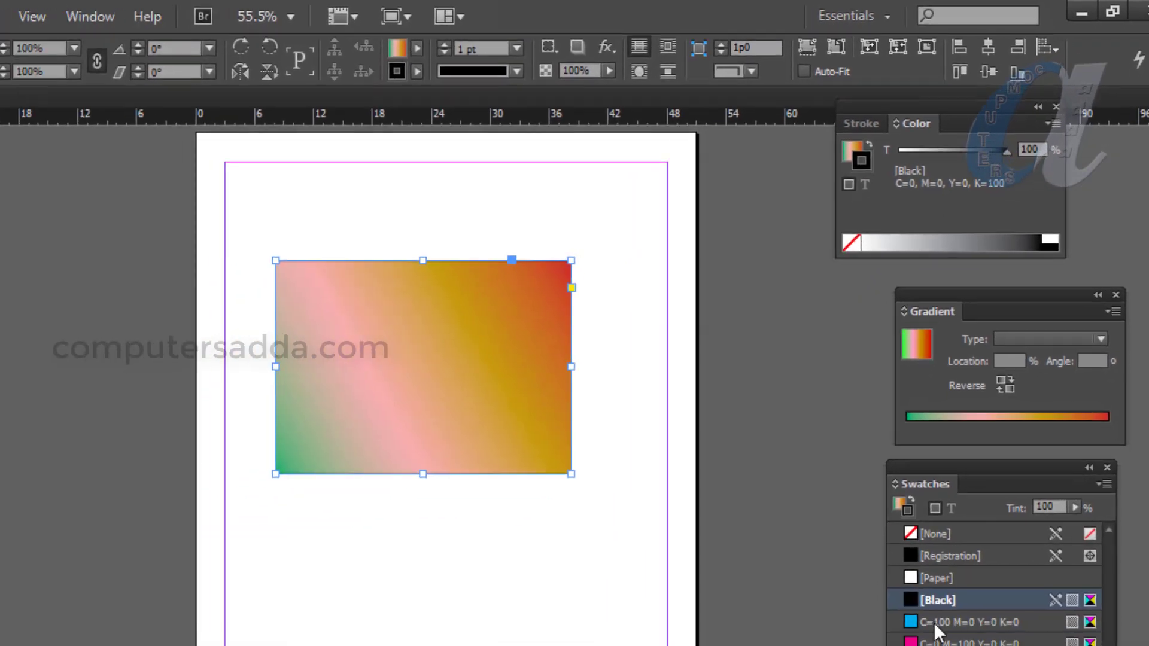
left_click(933, 622)
left_click(933, 644)
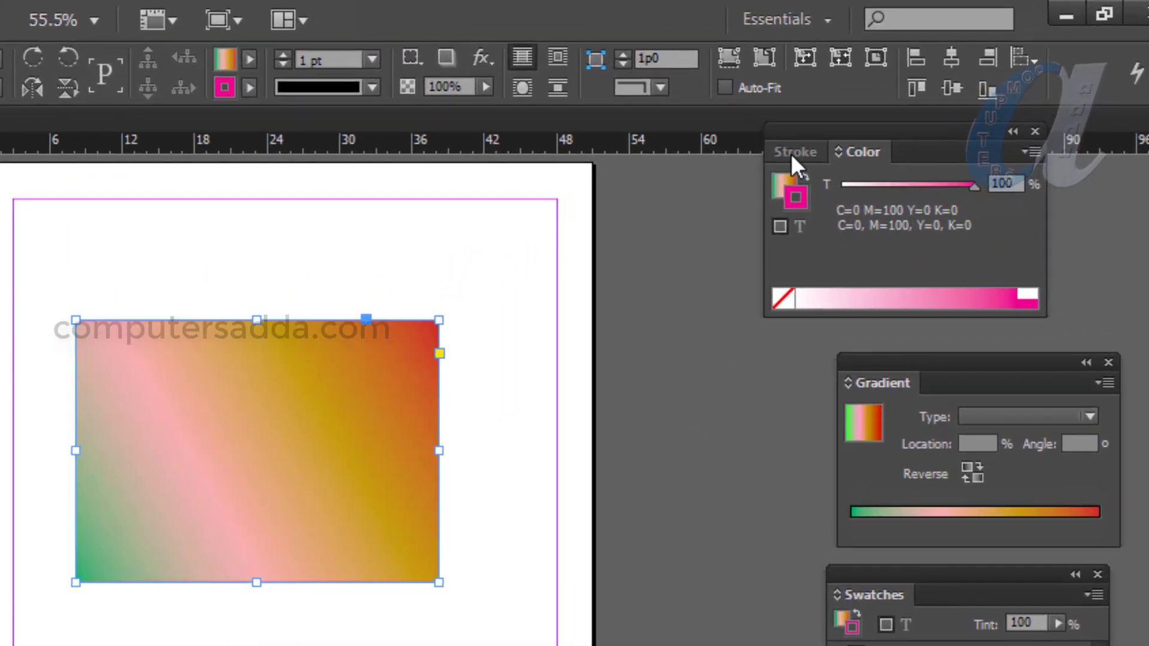
Step: Try stroke weights of 7 pt and 40 pt on the rectangle, and set the weight to 30 pt
left_click(810, 138)
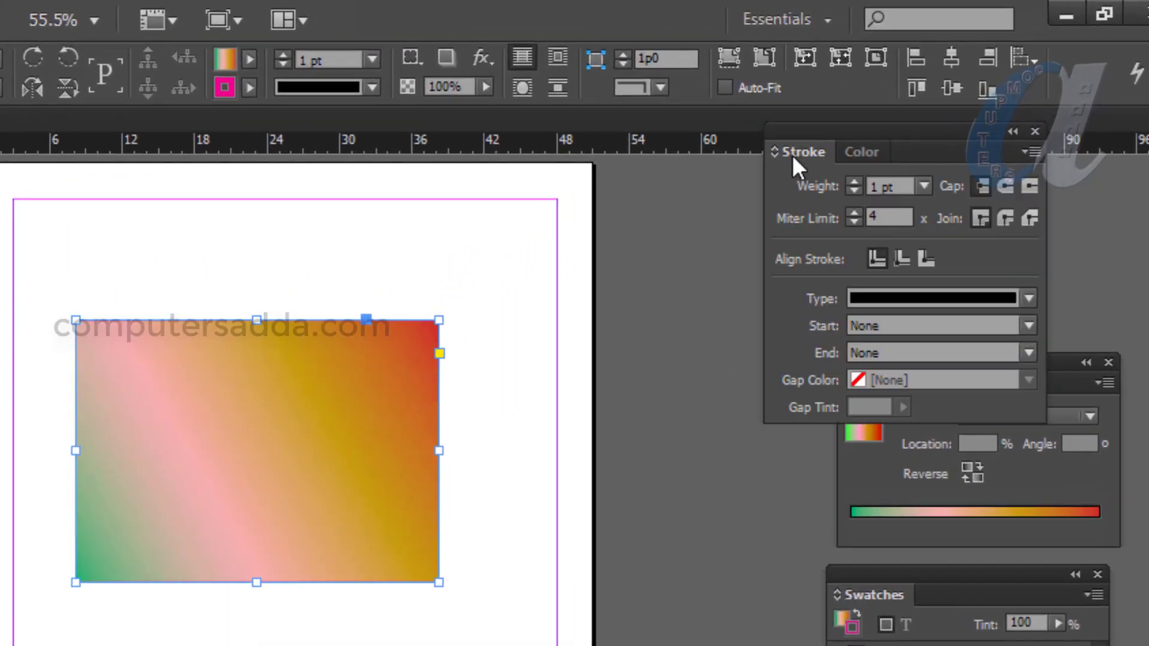
left_click(923, 186)
left_click(918, 492)
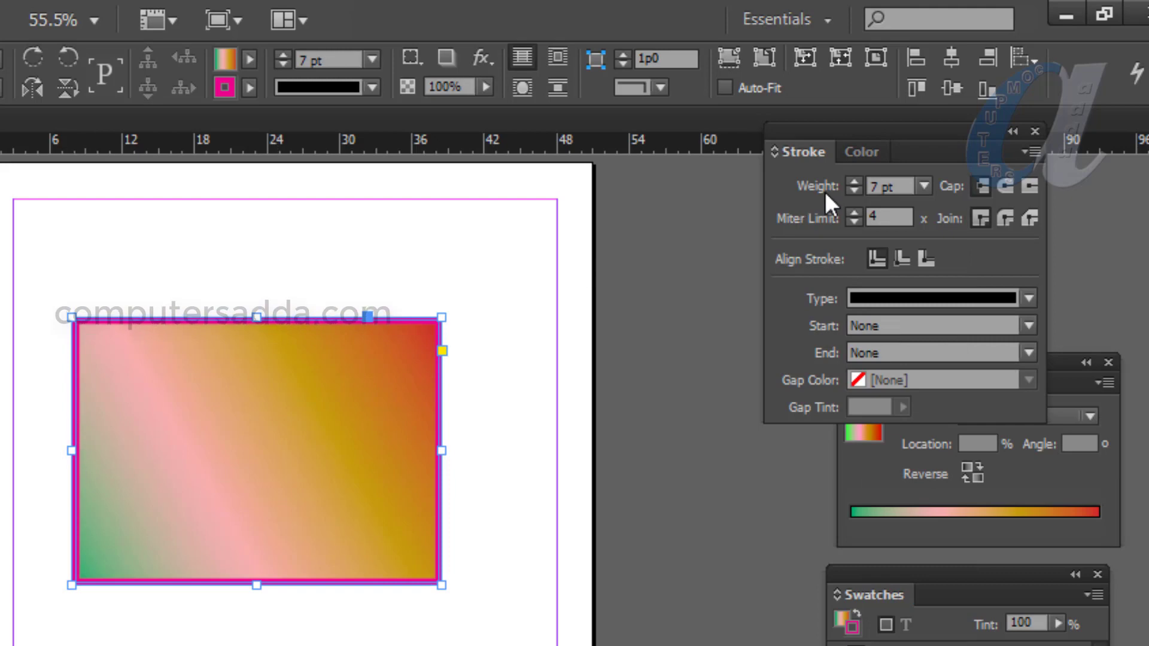
left_click(922, 185)
left_click(908, 643)
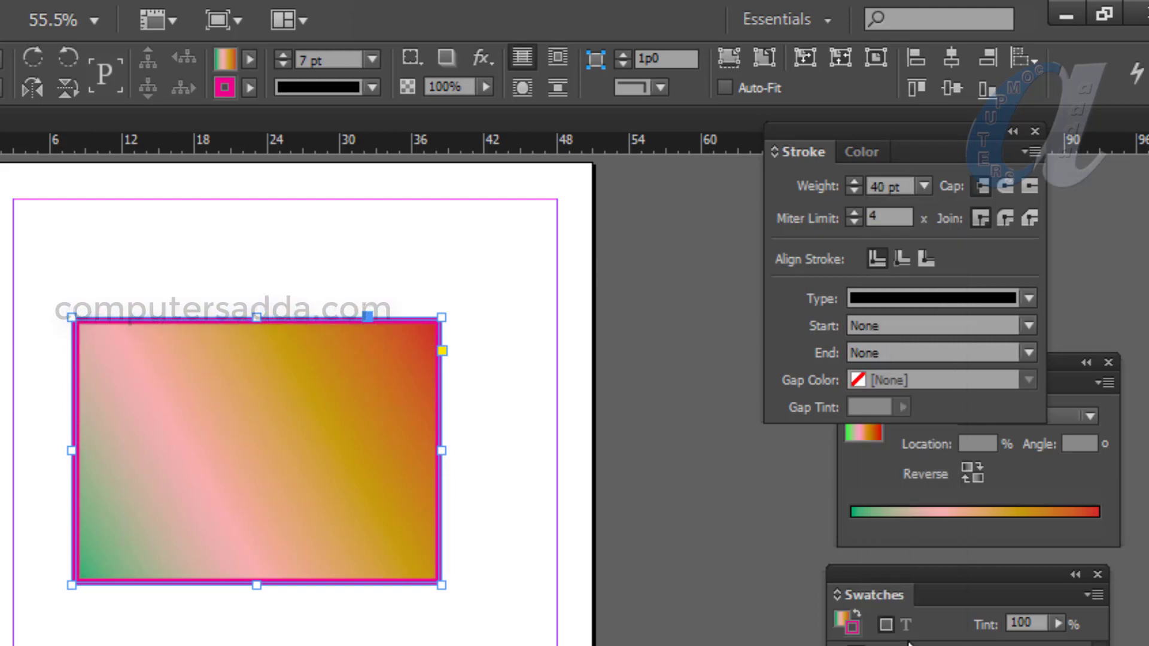
left_click(922, 185)
left_click(903, 565)
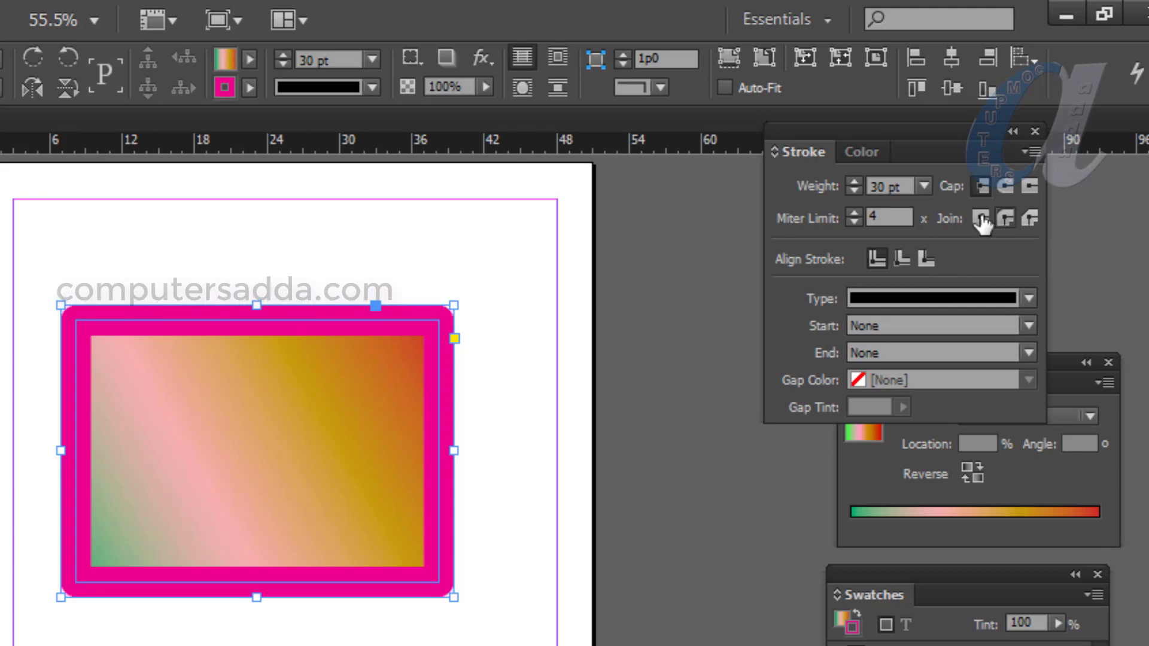
Step: Try the round and bevel joins on the stroke's corners and return to the miter join
left_click(1004, 219)
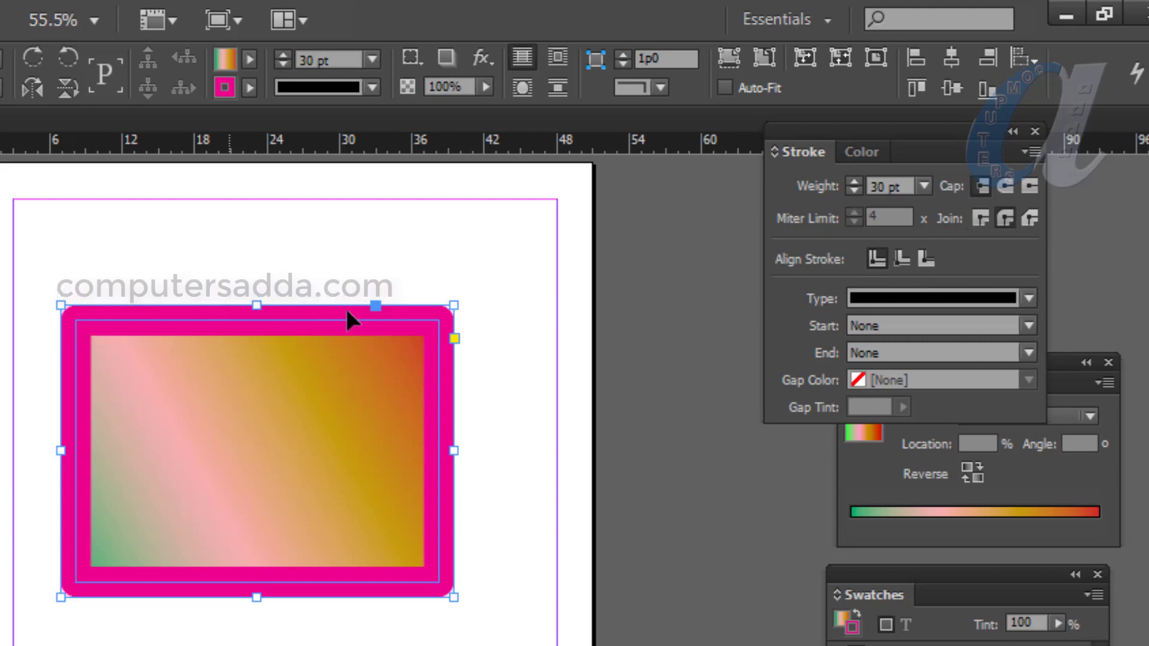
left_click(1030, 221)
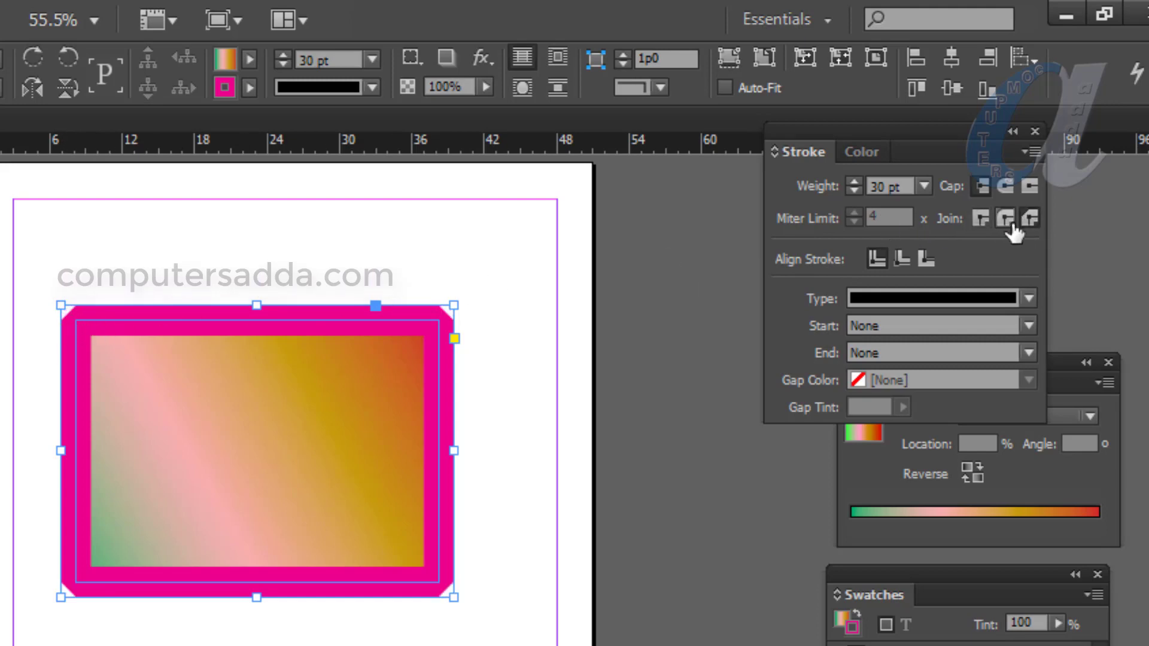
left_click(980, 220)
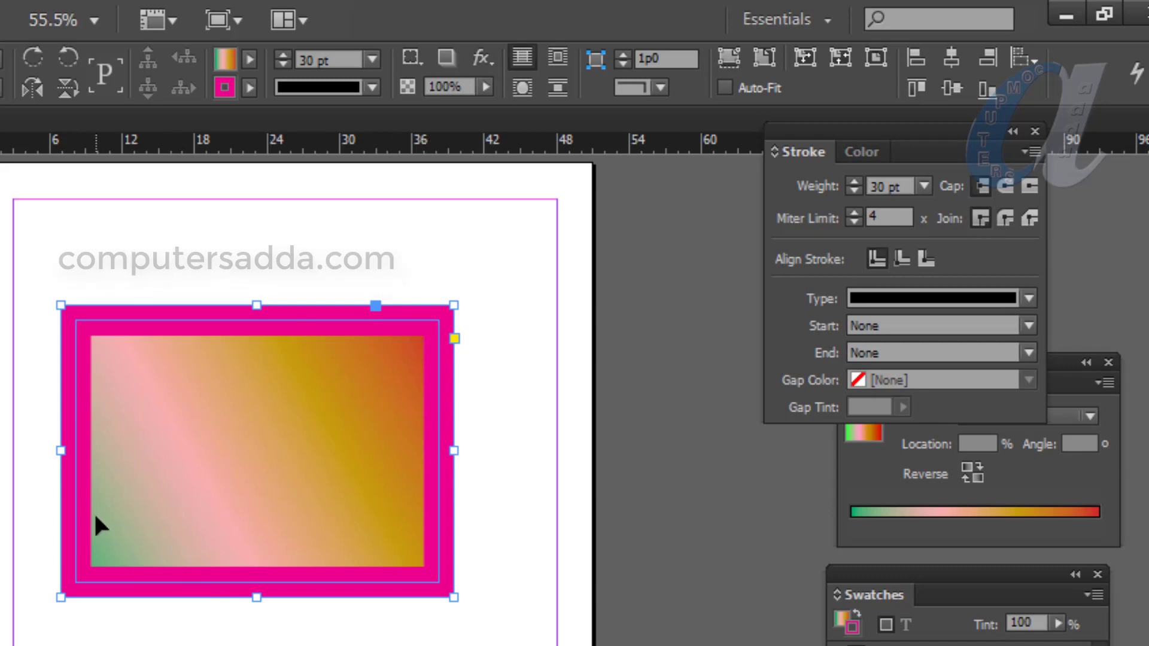
Step: Try aligning the stroke to the inside of the rectangle's edge, and set it to the outside
left_click(901, 258)
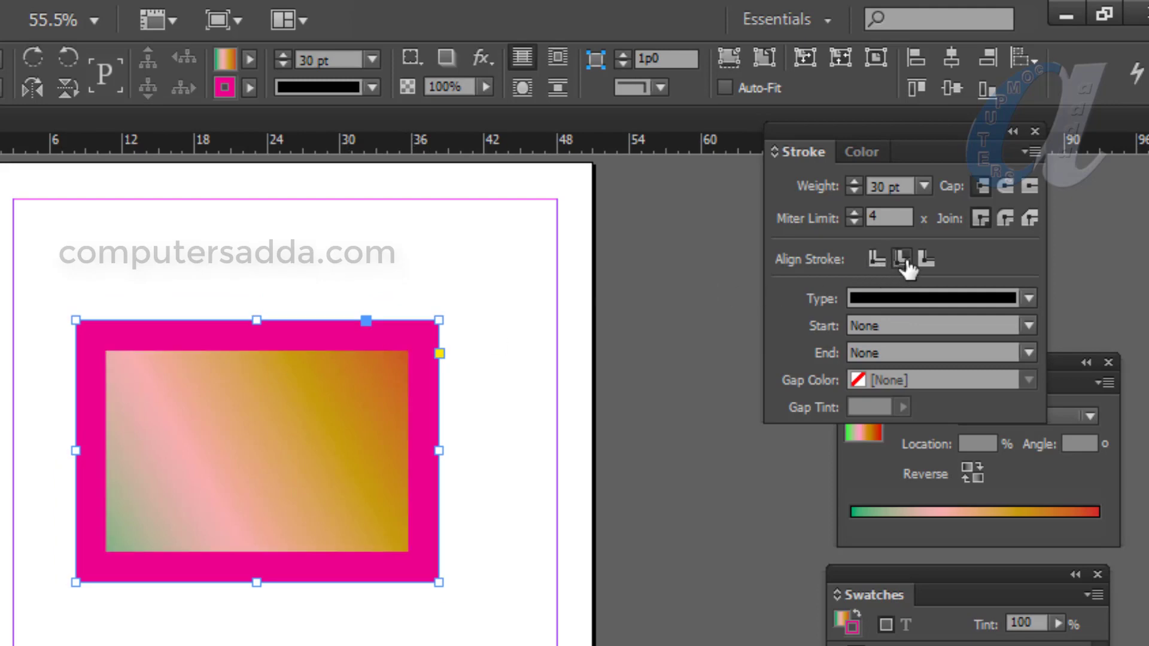
left_click(925, 258)
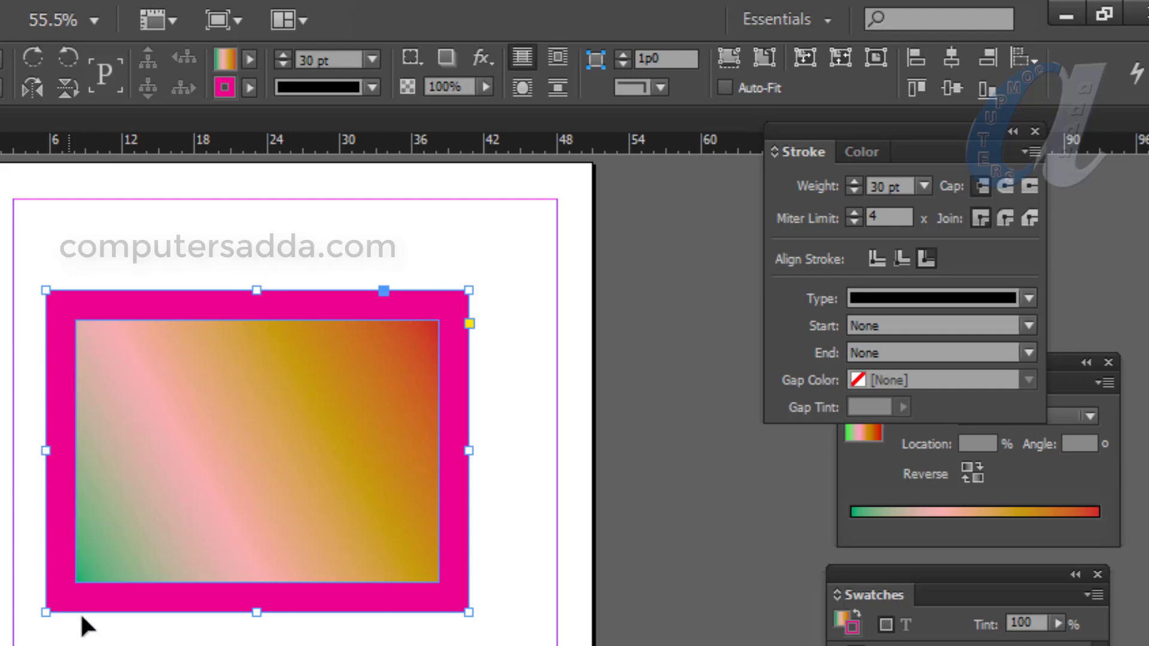
Step: Try the Thick - Thin, Thin - Thick - Thin and Dashed (3 and 2) stroke types on the rectangle, and set Thick - Thin - Thick
left_click(1027, 298)
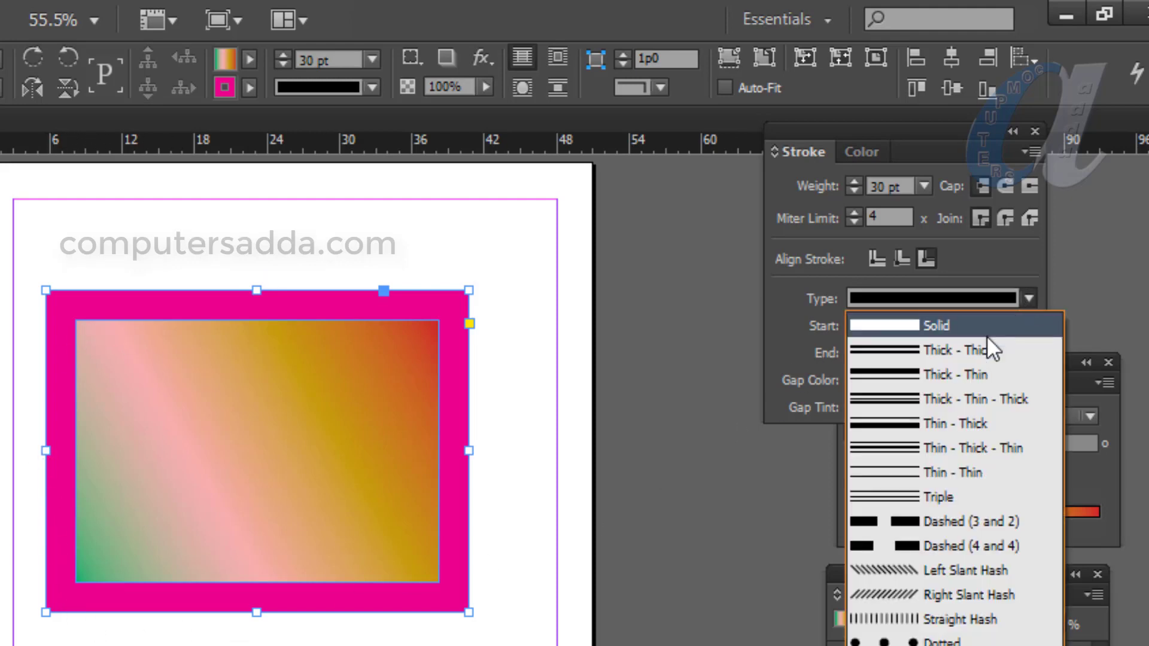
left_click(960, 373)
left_click(1032, 294)
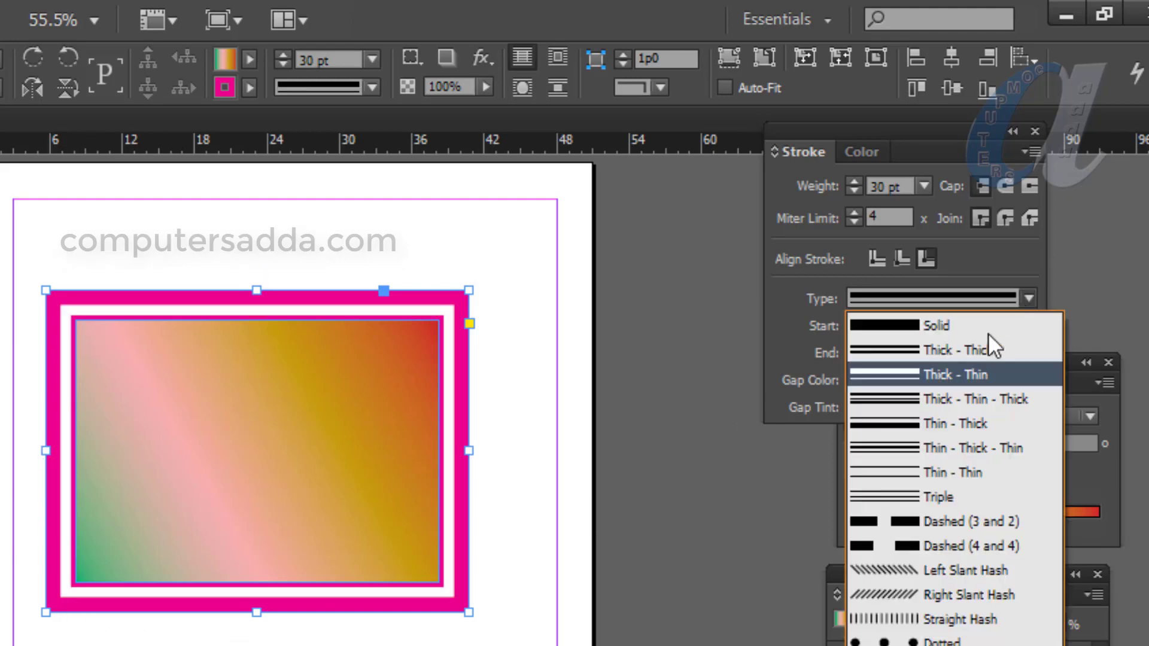
left_click(960, 447)
left_click(1028, 297)
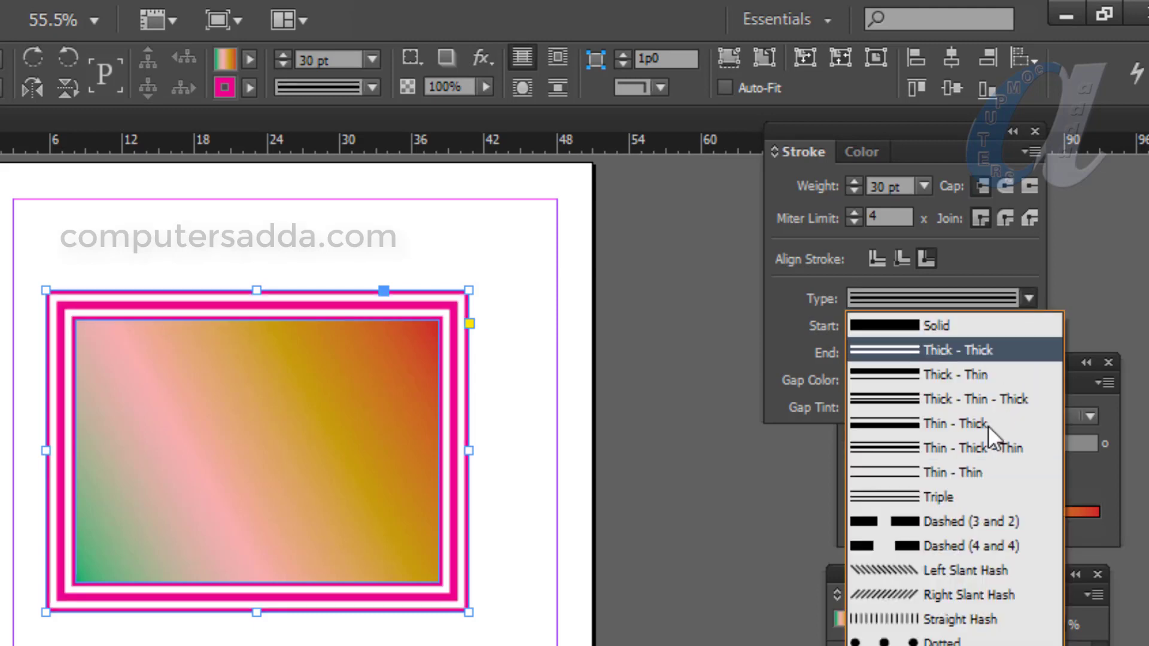
left_click(954, 520)
left_click(1025, 293)
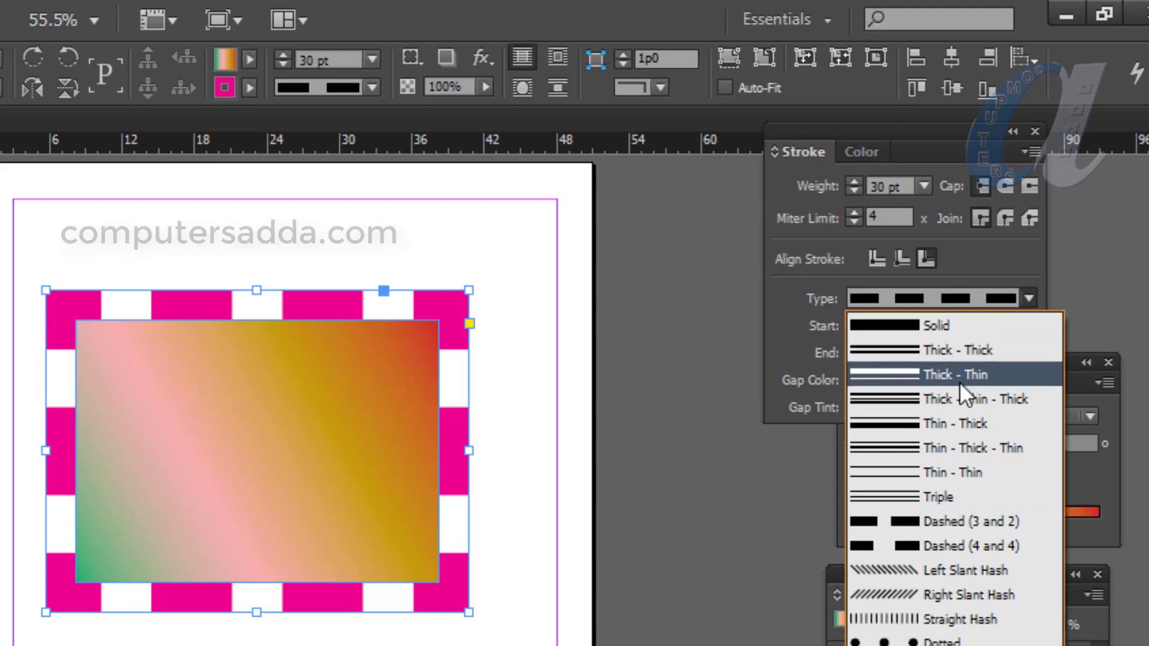
left_click(955, 397)
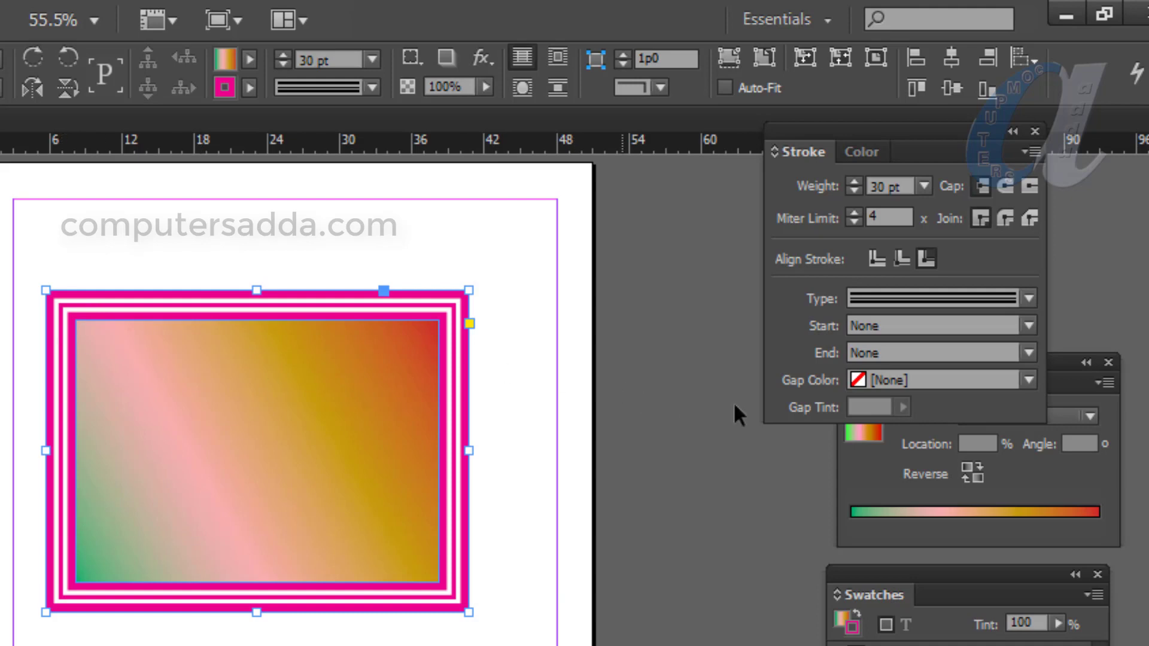
Step: Try a yellow gap colour in the rectangle's stroke, then set the gap colour to C=100 M=0 Y=0 K=0 with a 98% tint
left_click(1024, 379)
left_click(881, 553)
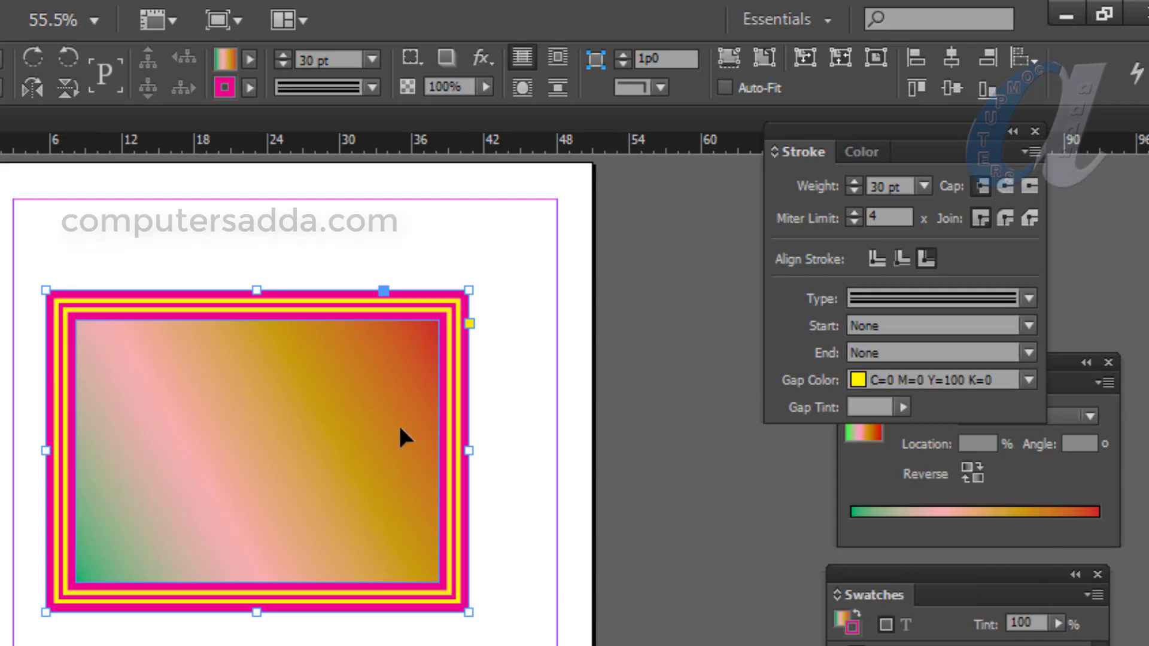
left_click(1027, 380)
left_click(880, 526)
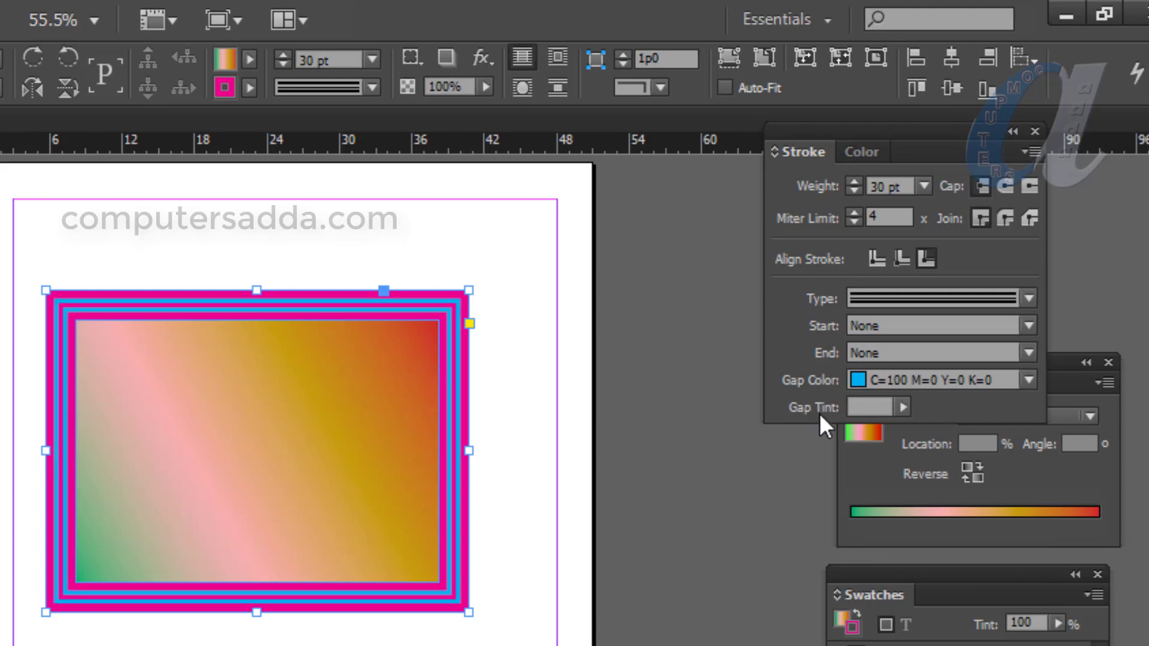
left_click(902, 407)
mouse_move(905, 432)
left_mouse_down()
mouse_move(846, 436)
mouse_move(902, 435)
left_mouse_up()
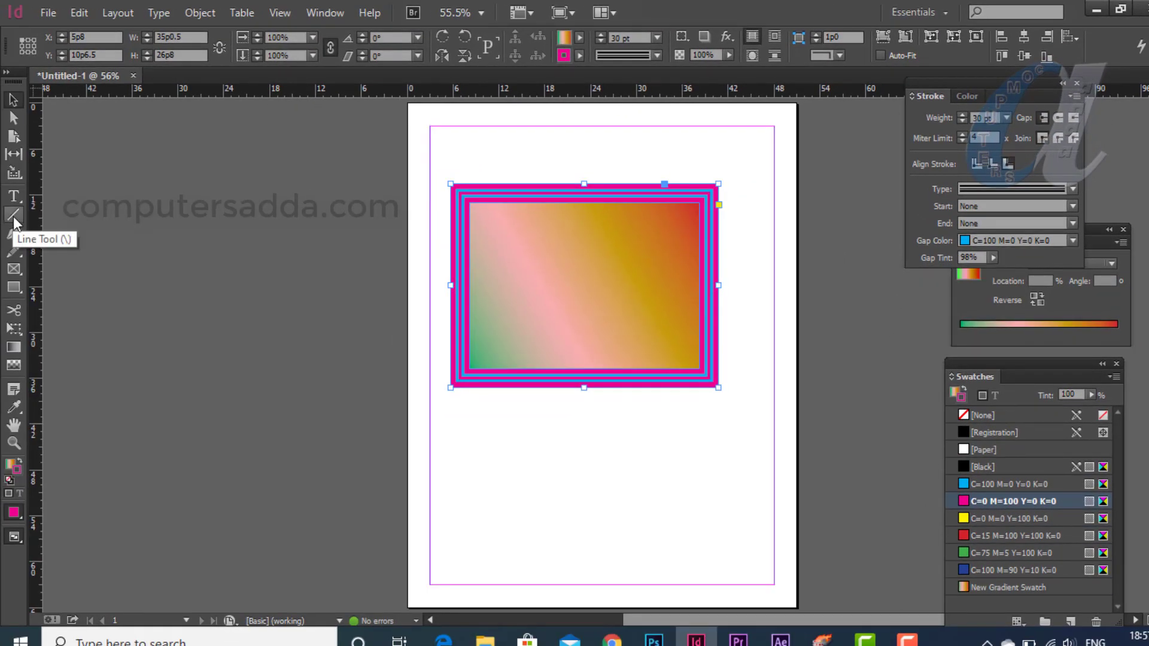
Step: Draw a diagonal line about 33p8 long below the rectangle with the Line tool, and set its stroke weight to 20 pt
left_click(507, 527)
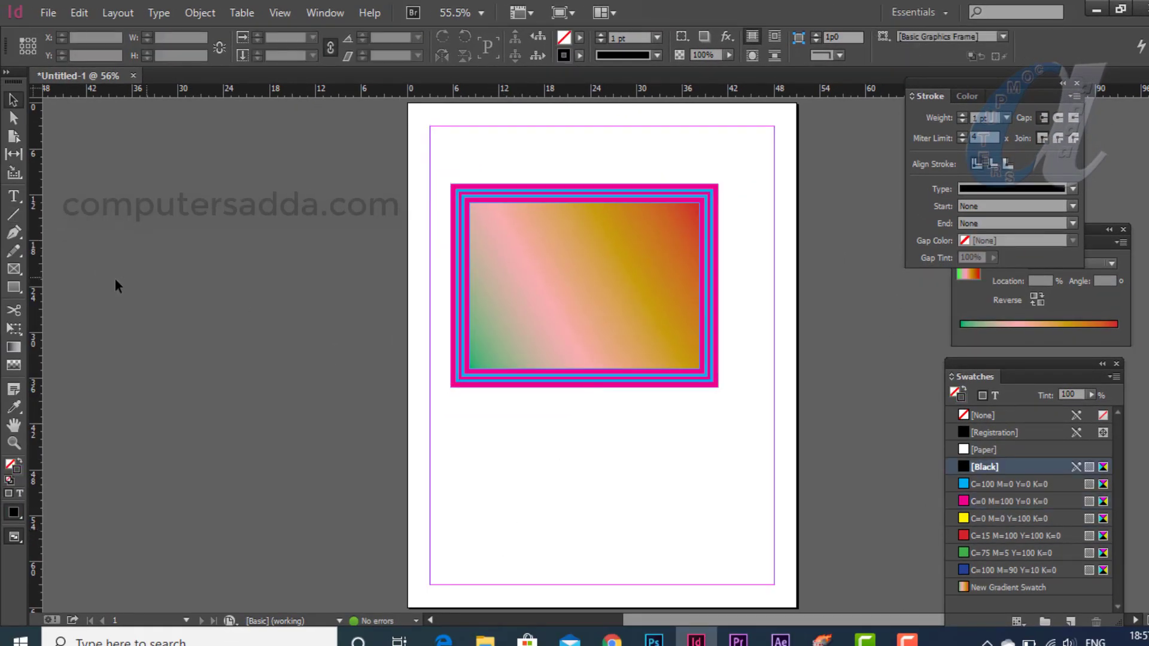
left_click(14, 215)
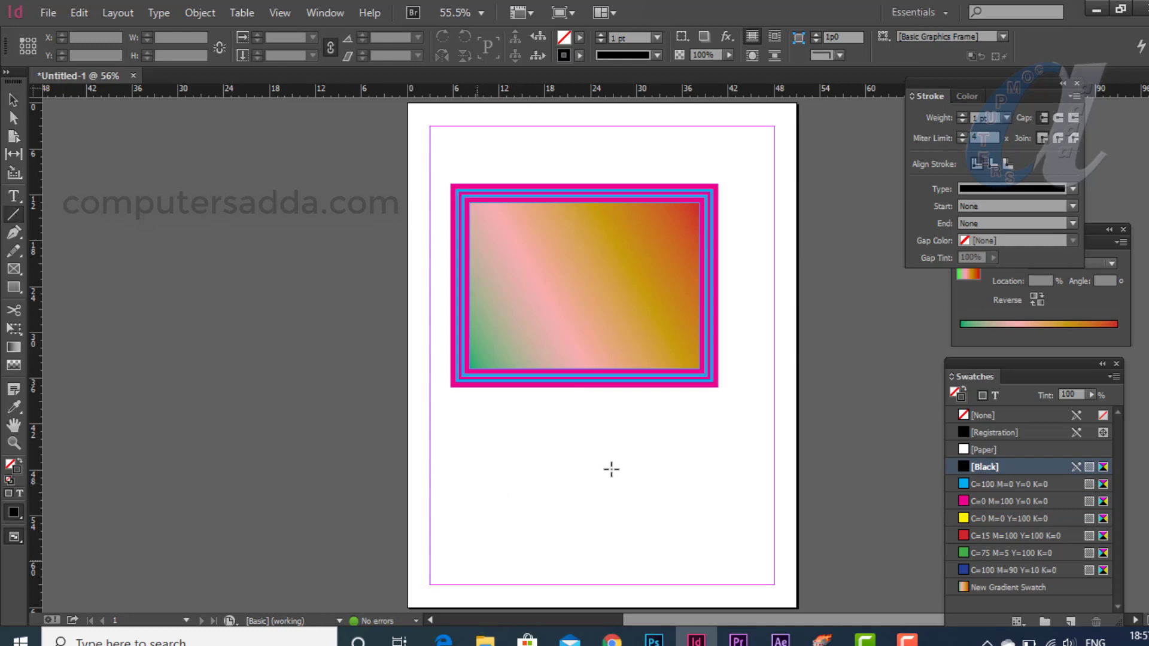
left_click_drag(476, 559, 698, 429)
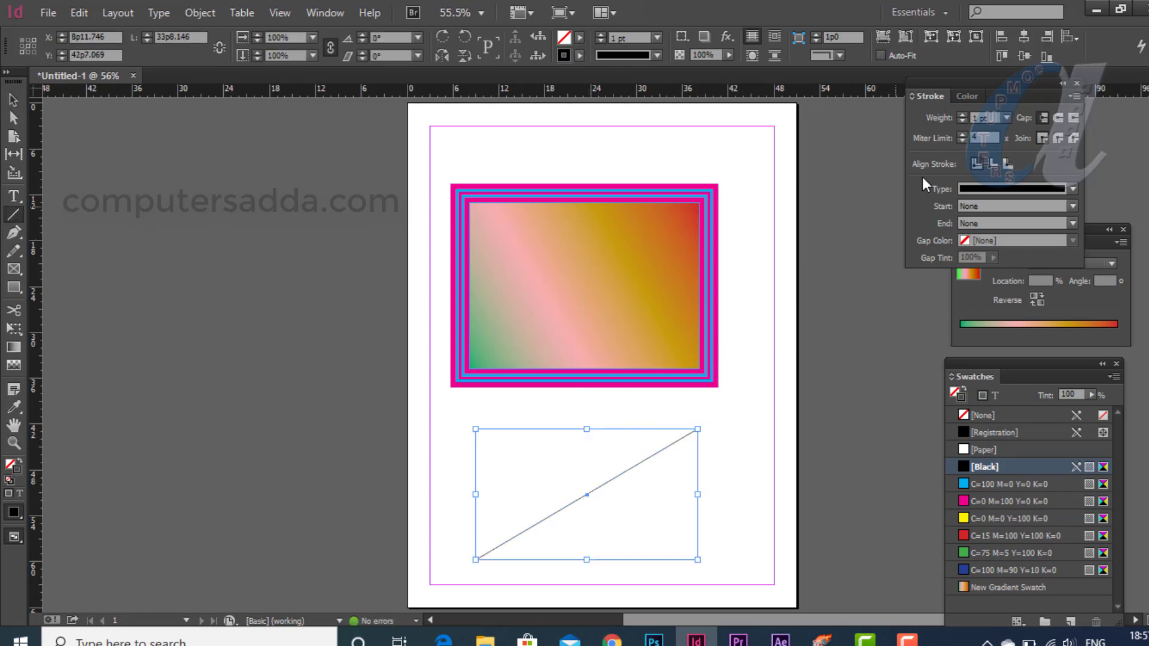
left_click(1006, 121)
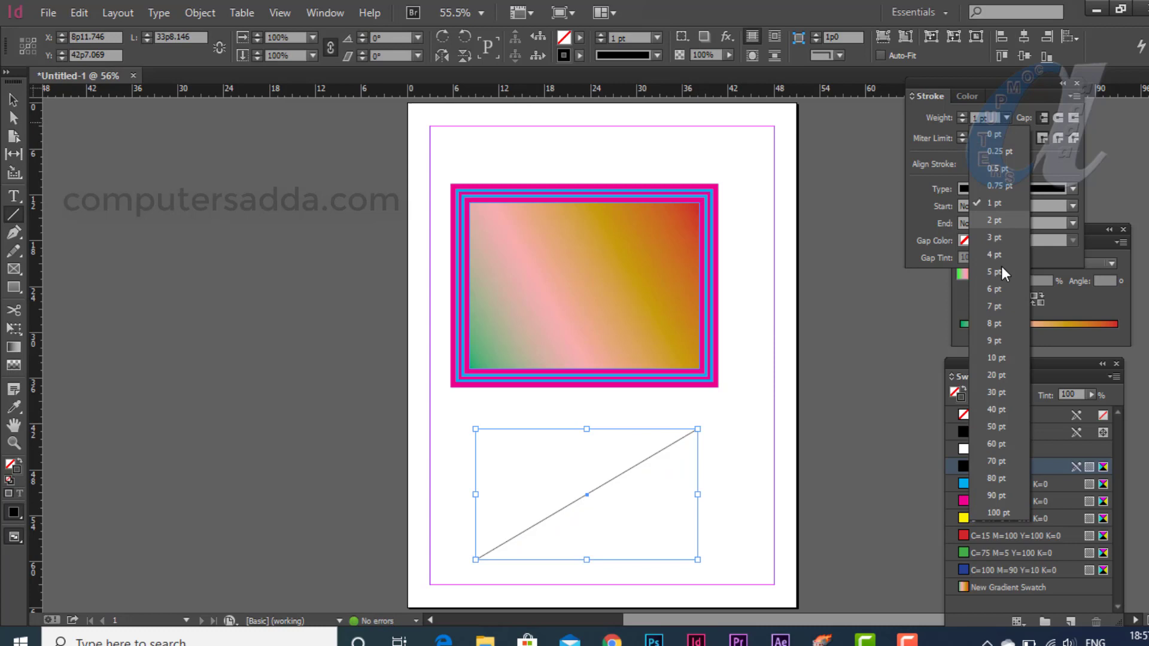
left_click(1000, 377)
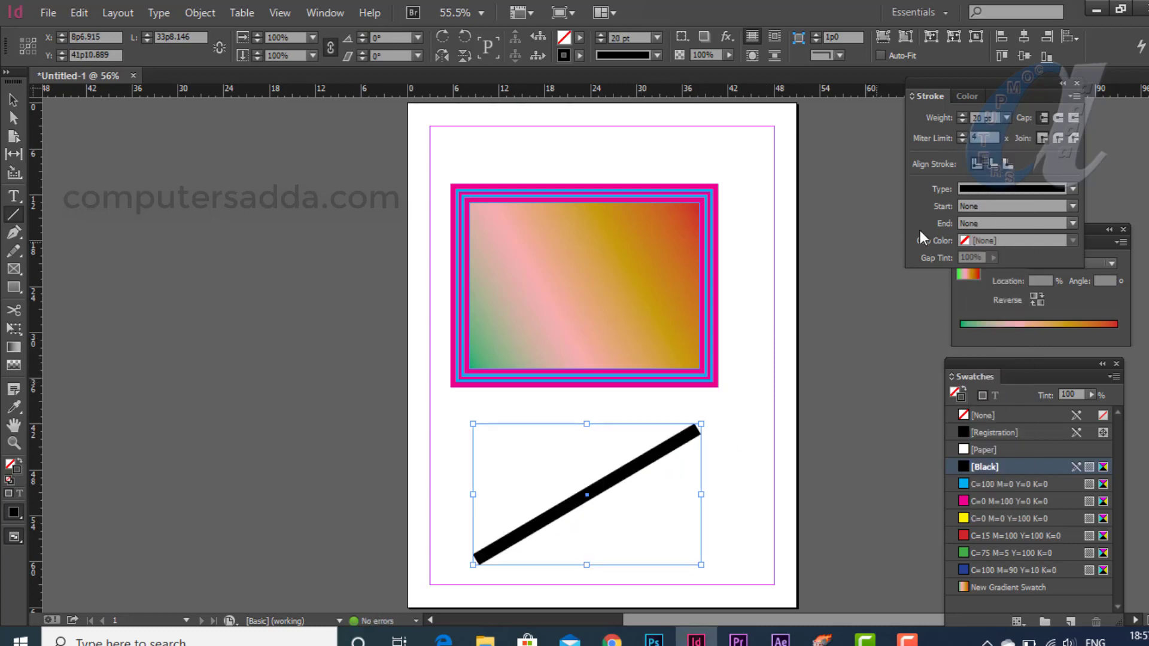
Step: Give the line a SquareSolid shape at its start and a Curved arrowhead at its end
left_click(1071, 206)
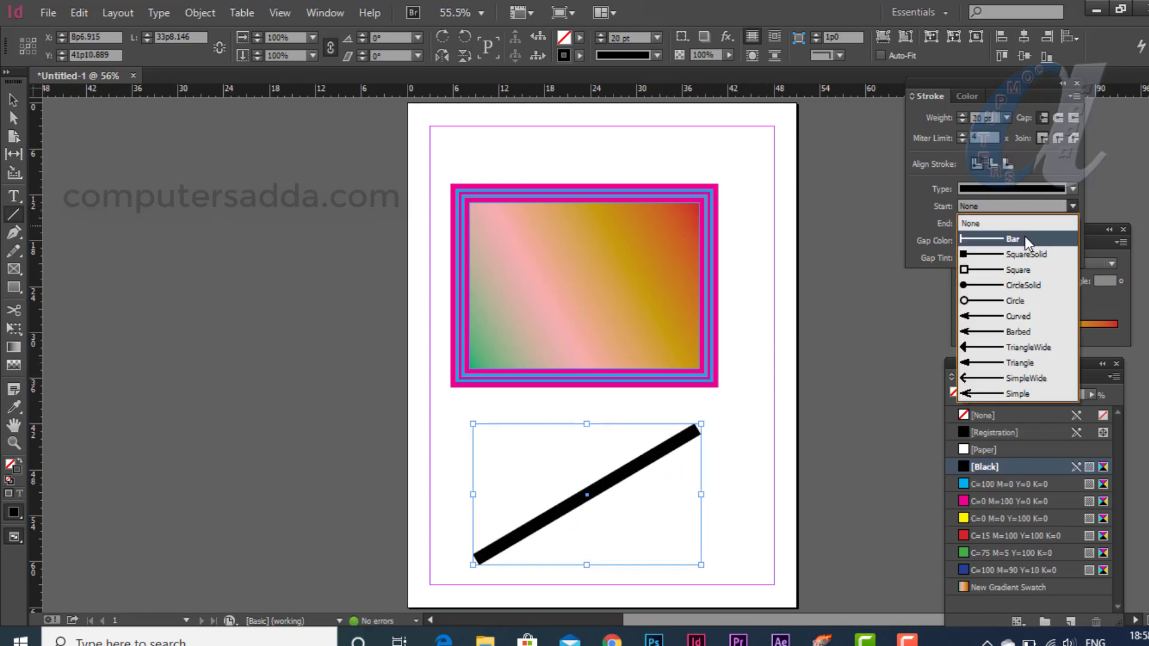
left_click(1019, 251)
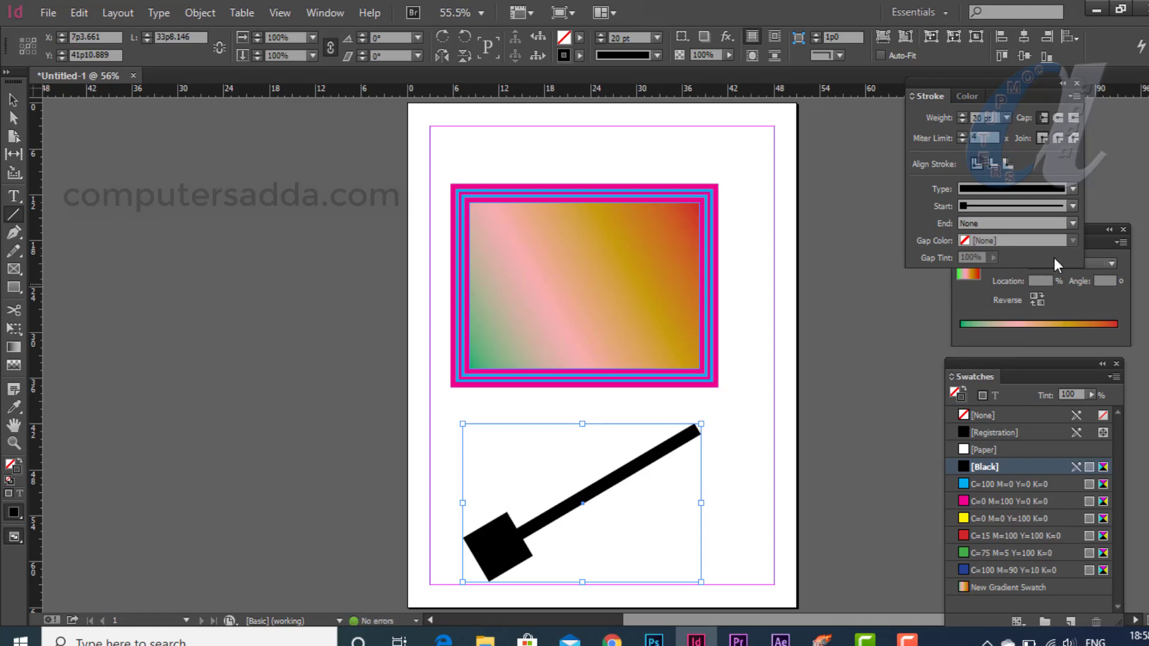
left_click(1072, 223)
left_click(1018, 335)
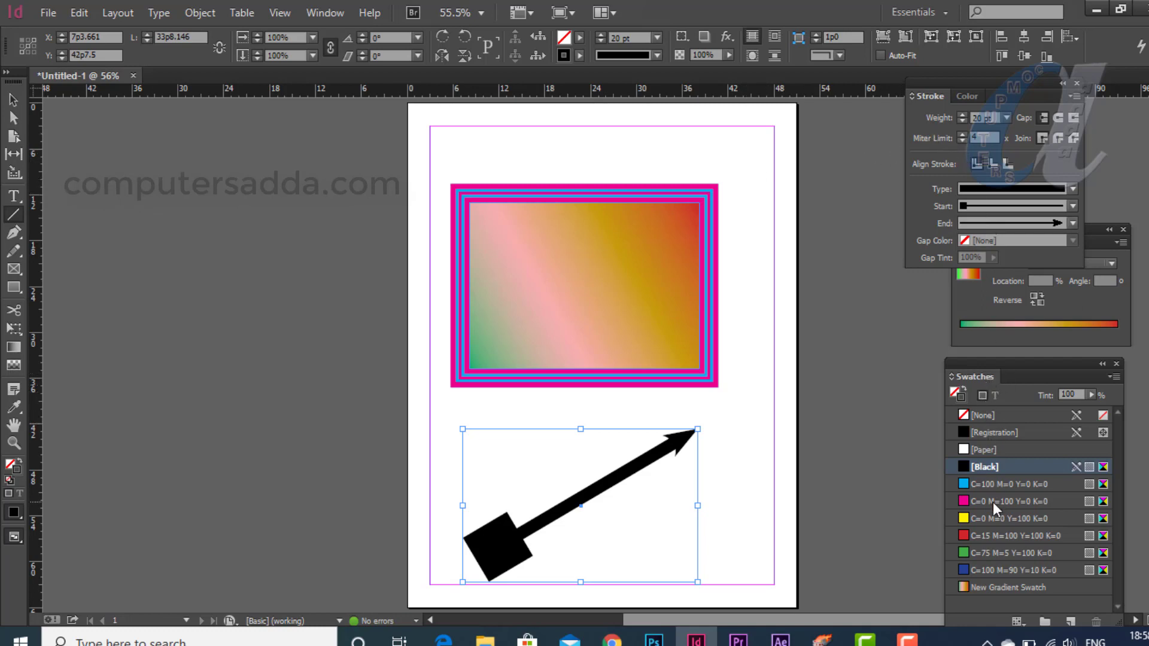
Step: Try the magenta, yellow, red and blue swatches on the arrow line's stroke, and colour it with C=75 M=5 Y=100 K=0
left_click(965, 96)
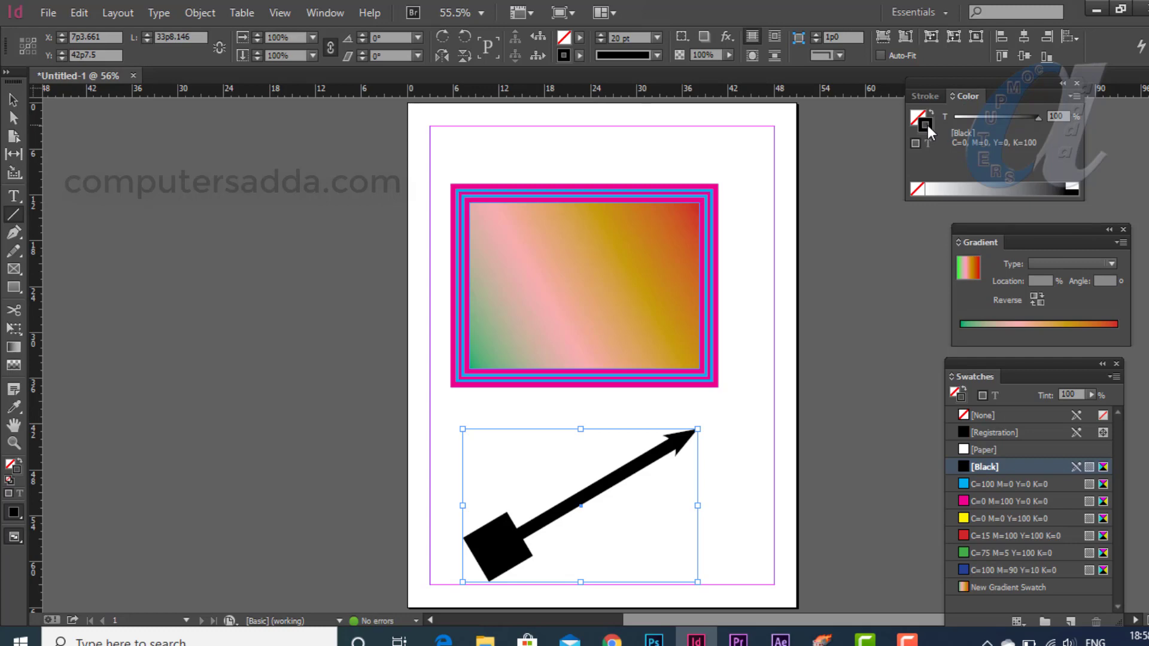
left_click(996, 502)
left_click(985, 519)
left_click(986, 535)
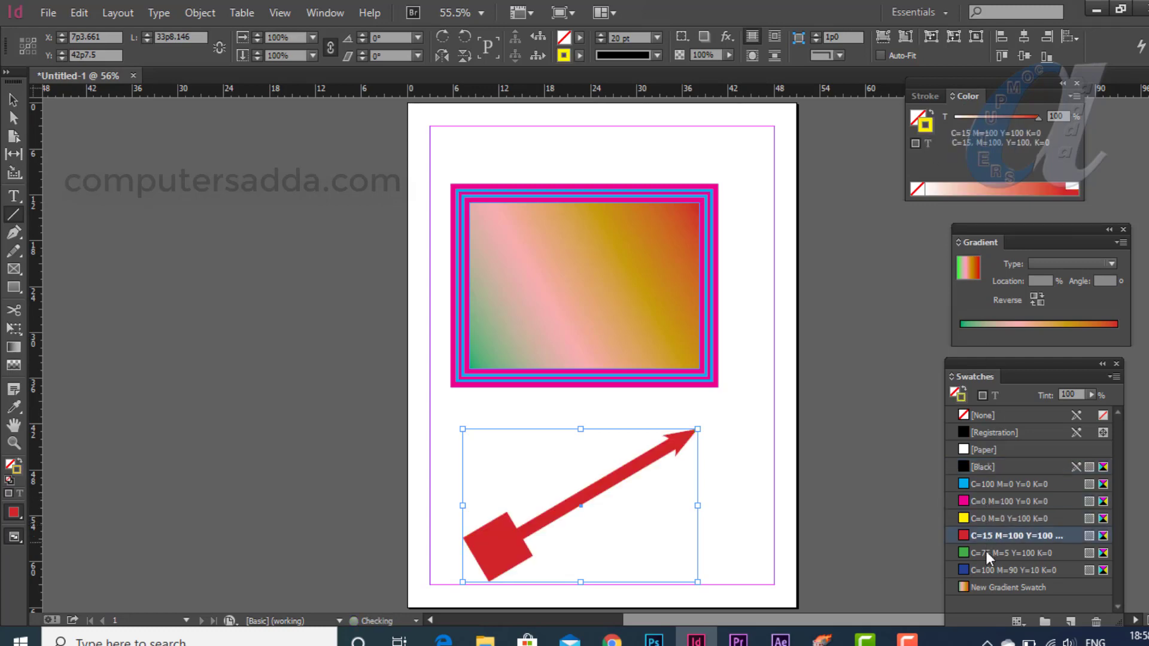
left_click(986, 569)
left_click(984, 553)
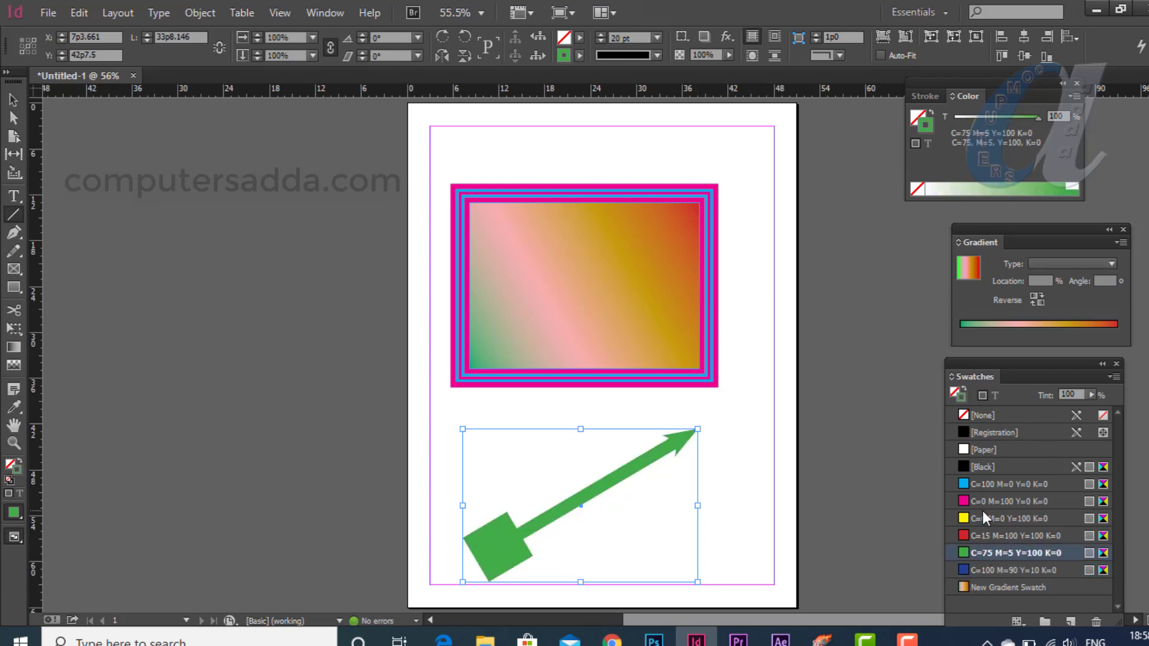